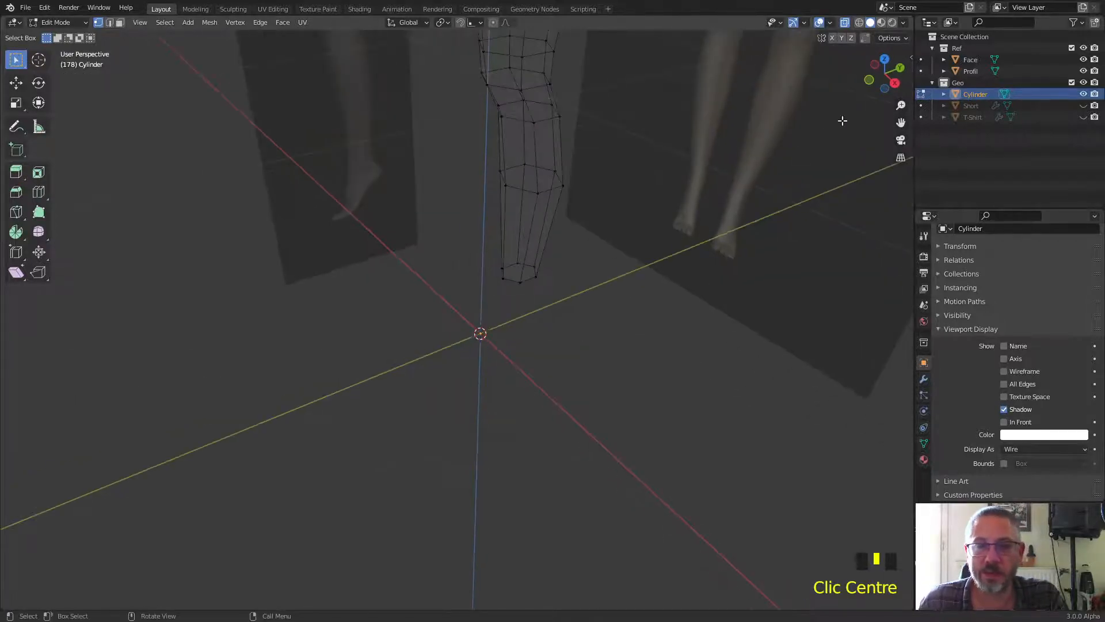
Frame the foot in the right orthographic view and switch the Cylinder mesh to face selection
left_click(895, 83)
scroll(500, 283, "up", 5)
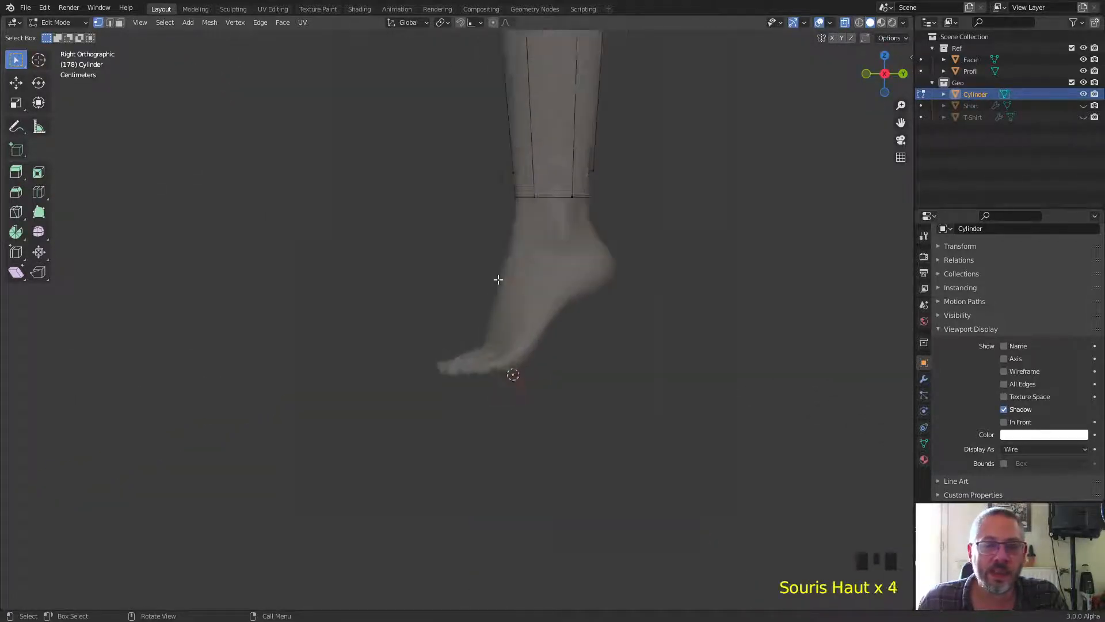
scroll(528, 271, "down", 1)
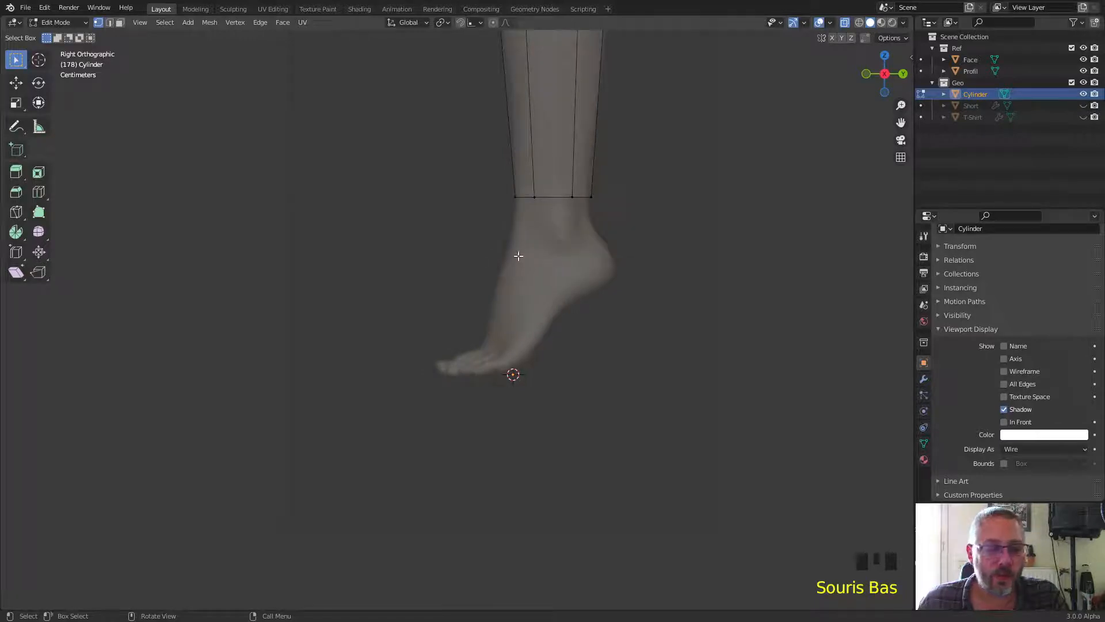
key("3")
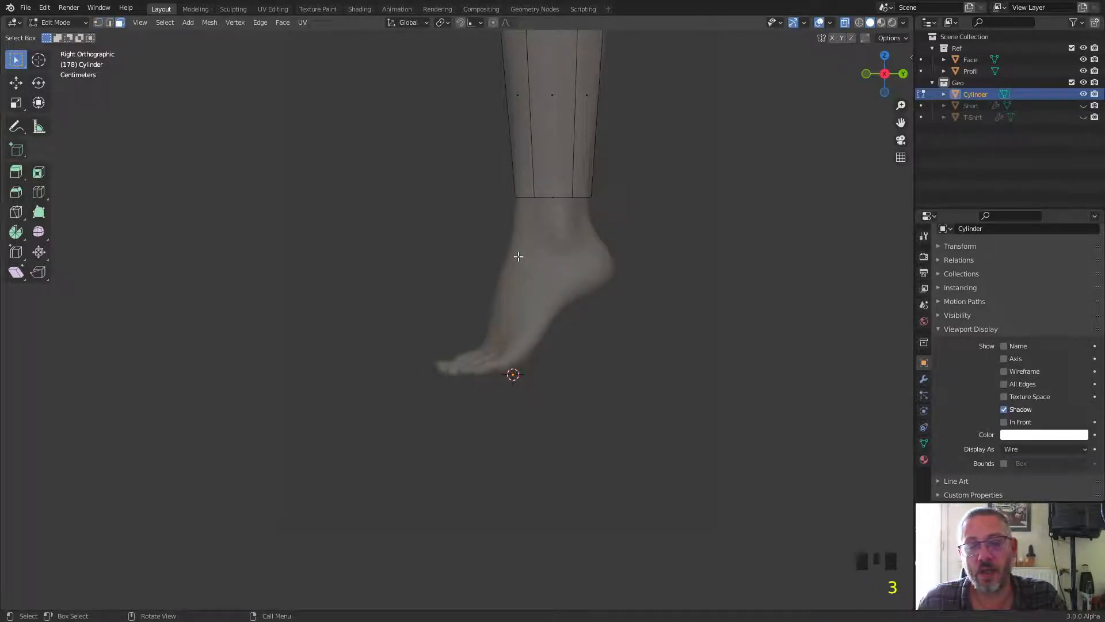
left_click(99, 23)
left_click(113, 24)
left_click(110, 24)
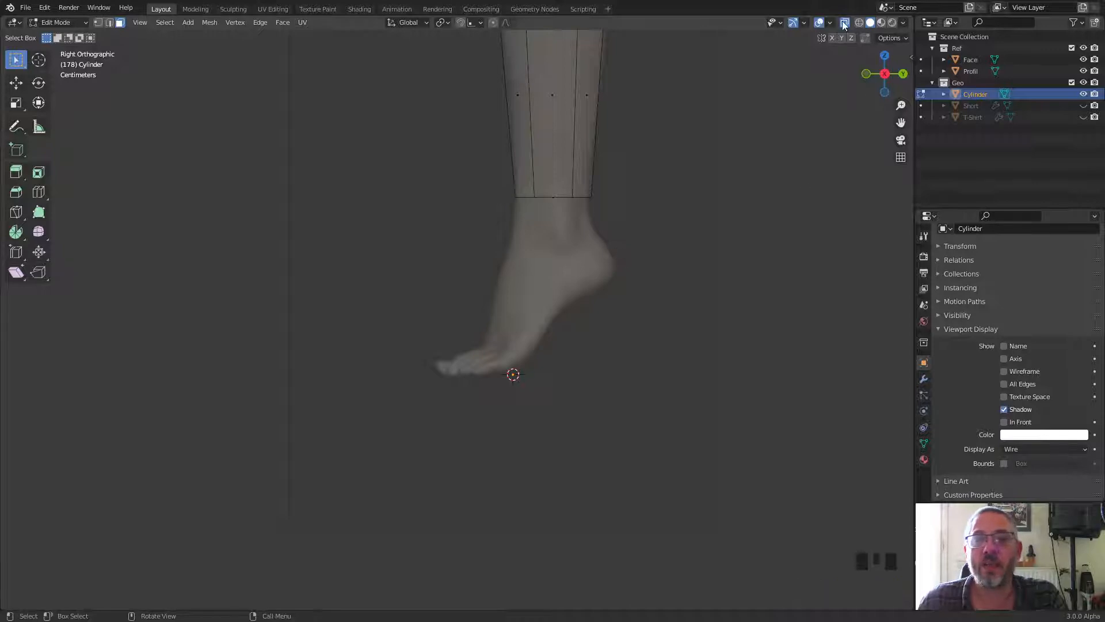
Try selecting the leg's bottom face and the individual lower-leg side faces by their centre dots
left_click(561, 196)
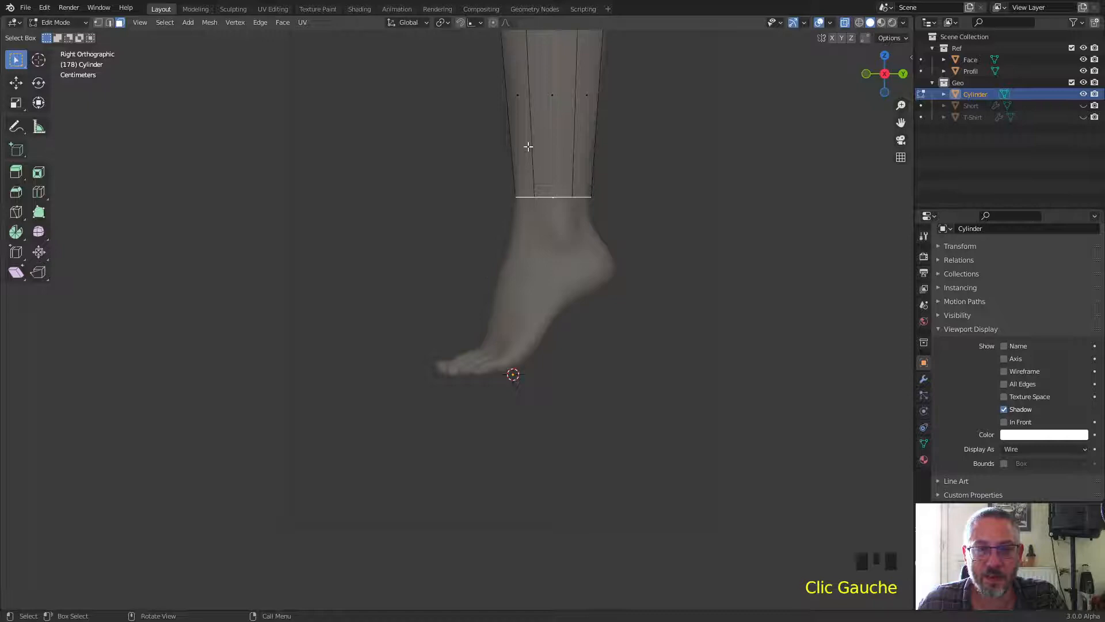
left_click(544, 125)
left_click(575, 107, "shift")
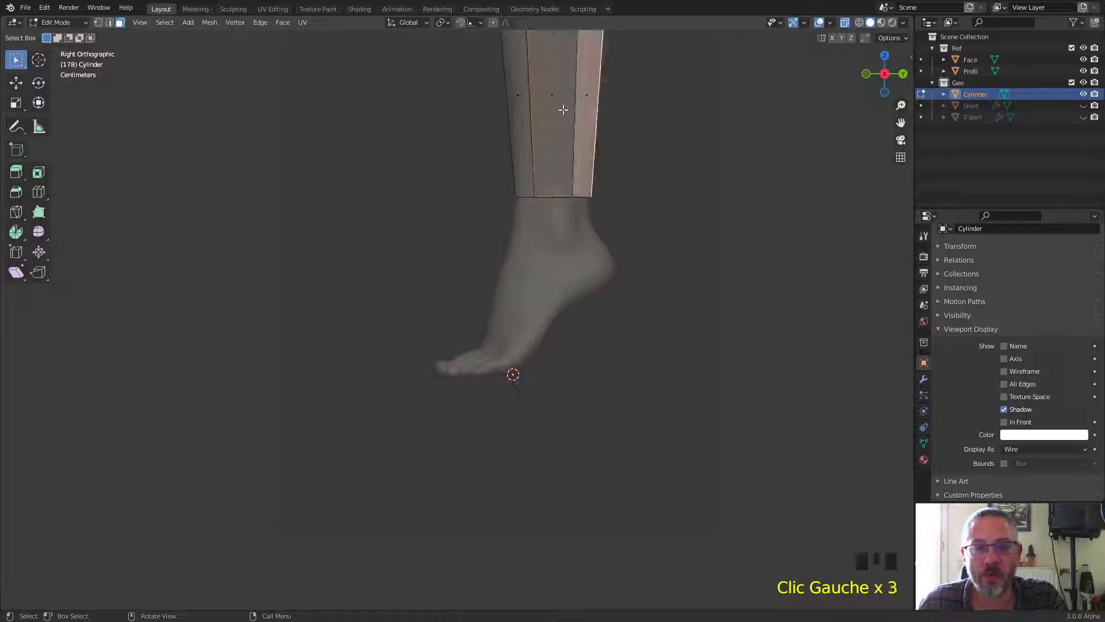
left_click(516, 96)
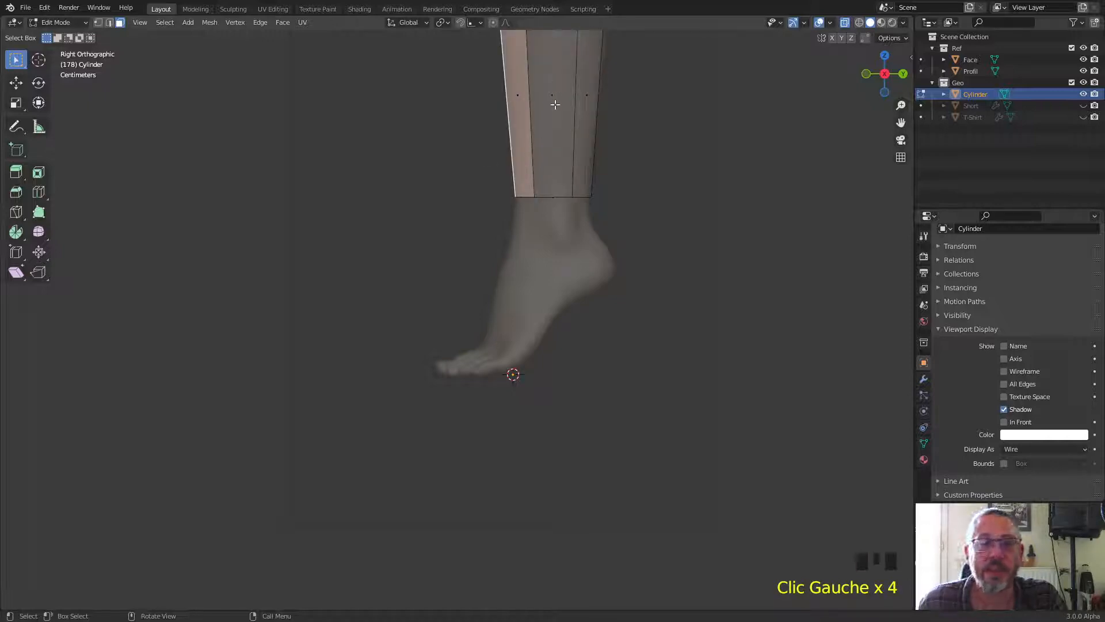
Extrude the leg's bottom face downward twice, by about 0.054 m and about 0.060 m
left_click(554, 206)
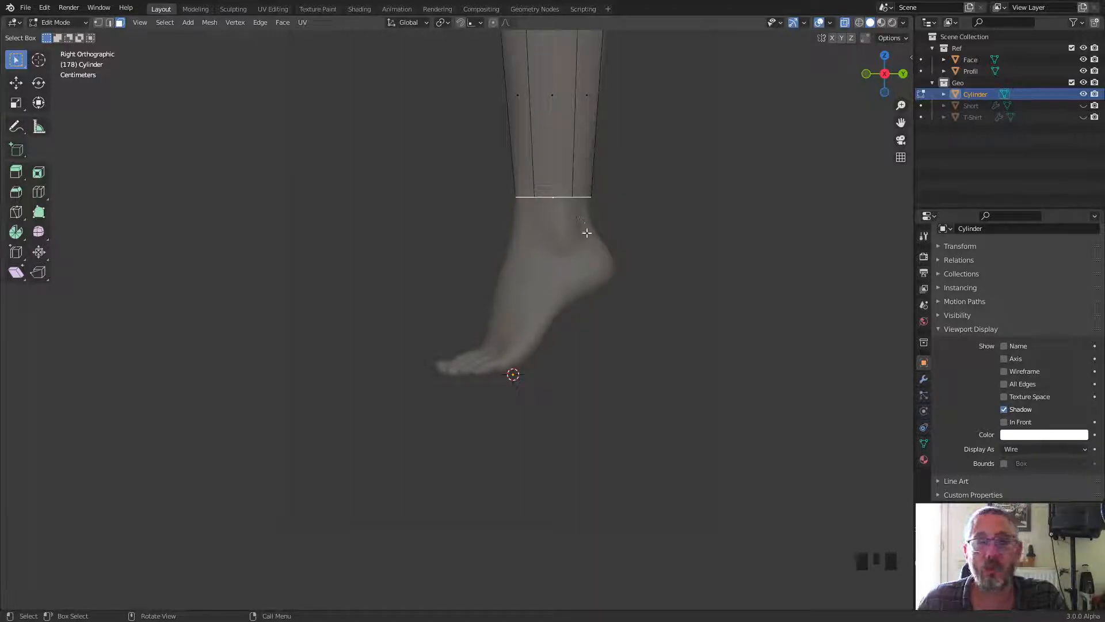
key("e")
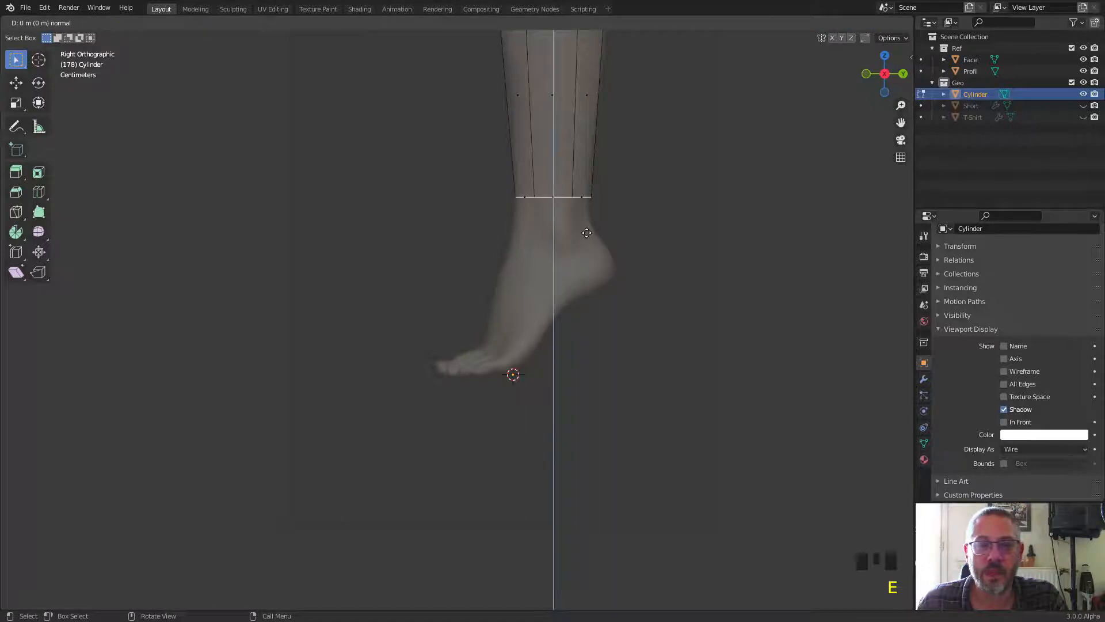
left_click(582, 293)
key("e")
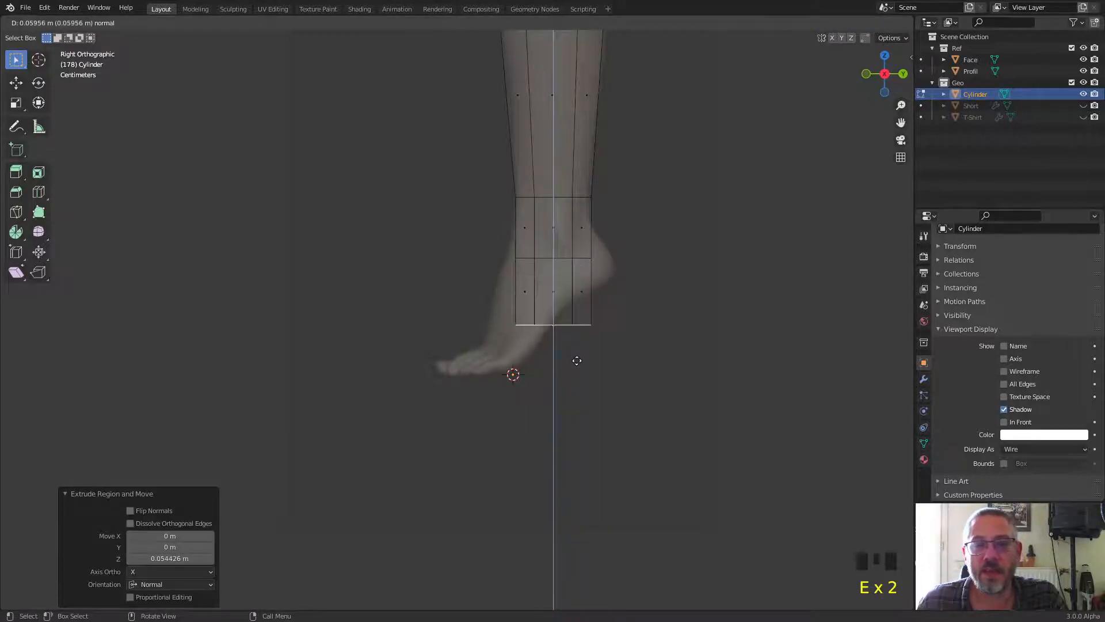
left_click(577, 361)
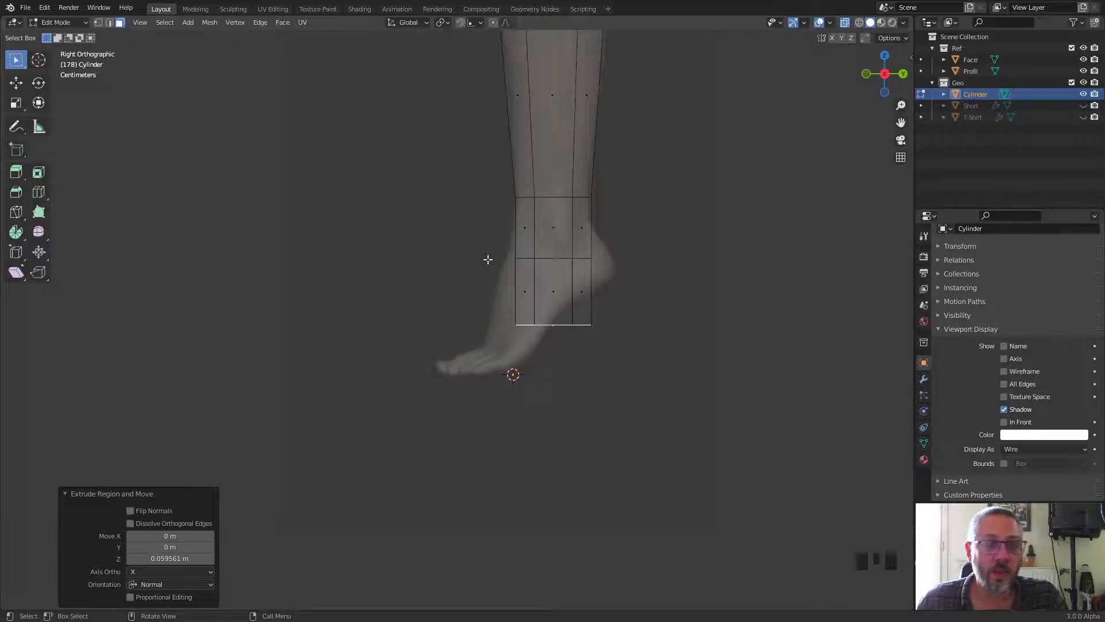
Switch to vertex selection and move the middle ring of the new extrusions up about 0.019 m onto the ankle
key("1")
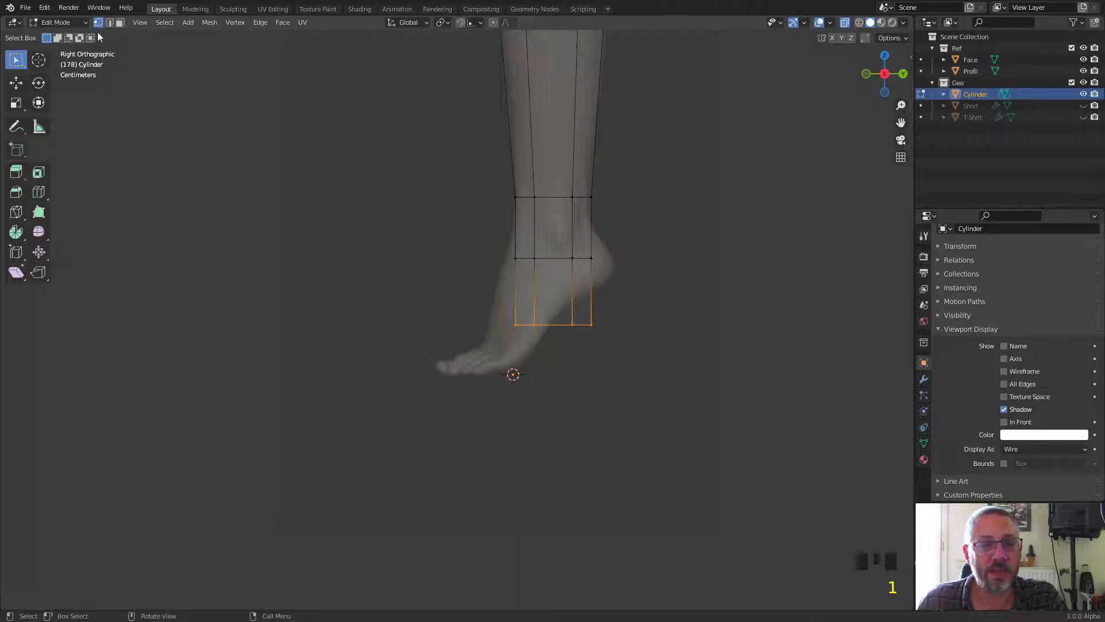
left_click_drag(476, 242, 654, 275)
scroll(575, 185, "up", 3)
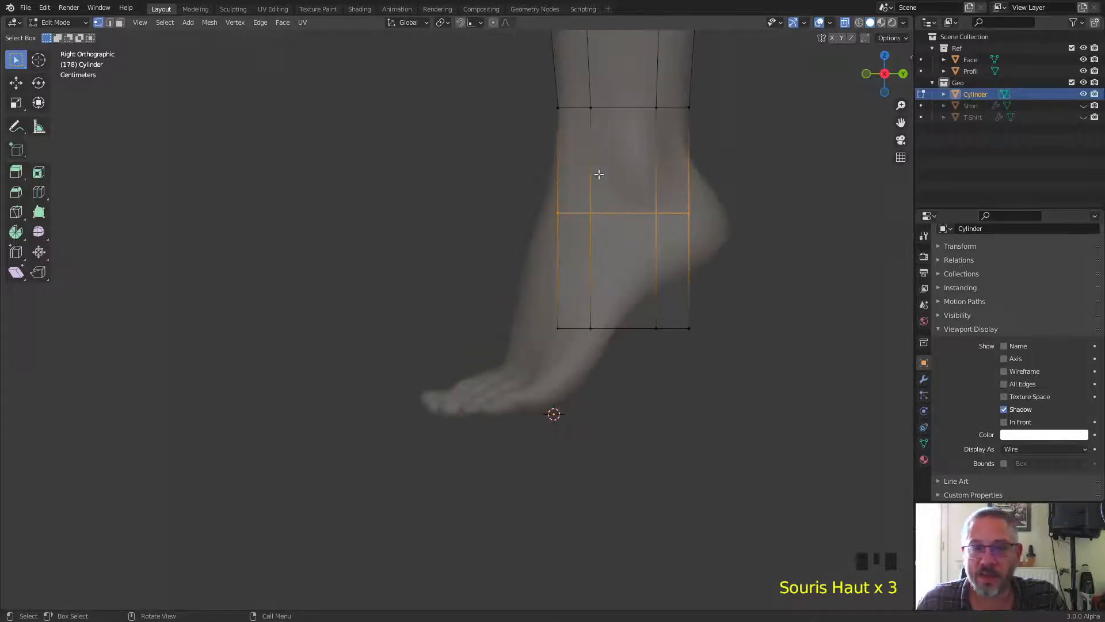
key("g")
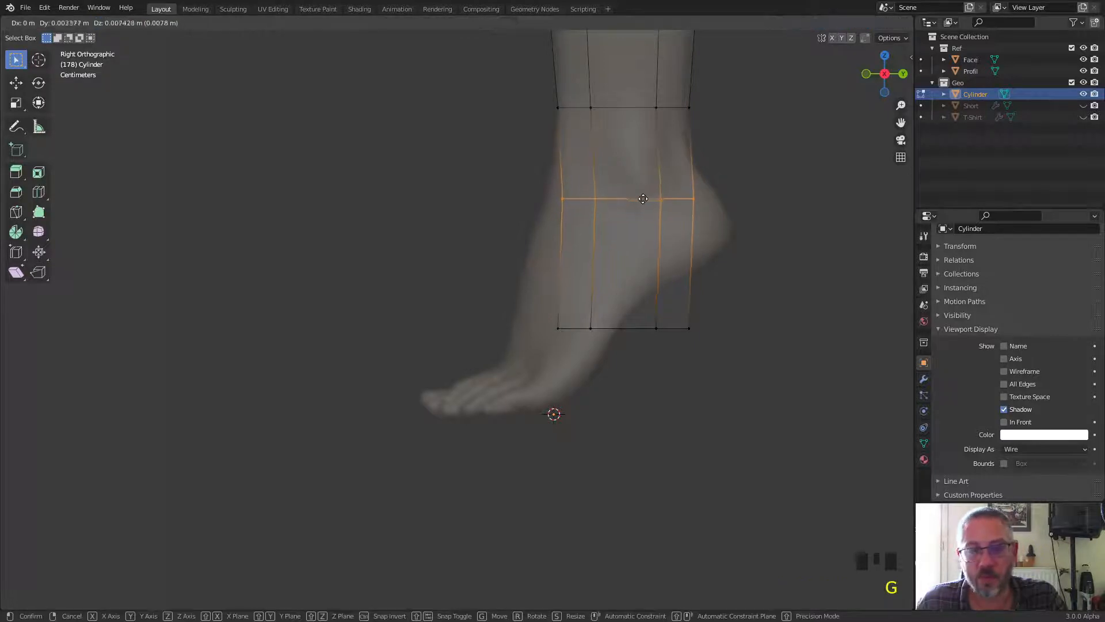
left_click(634, 178)
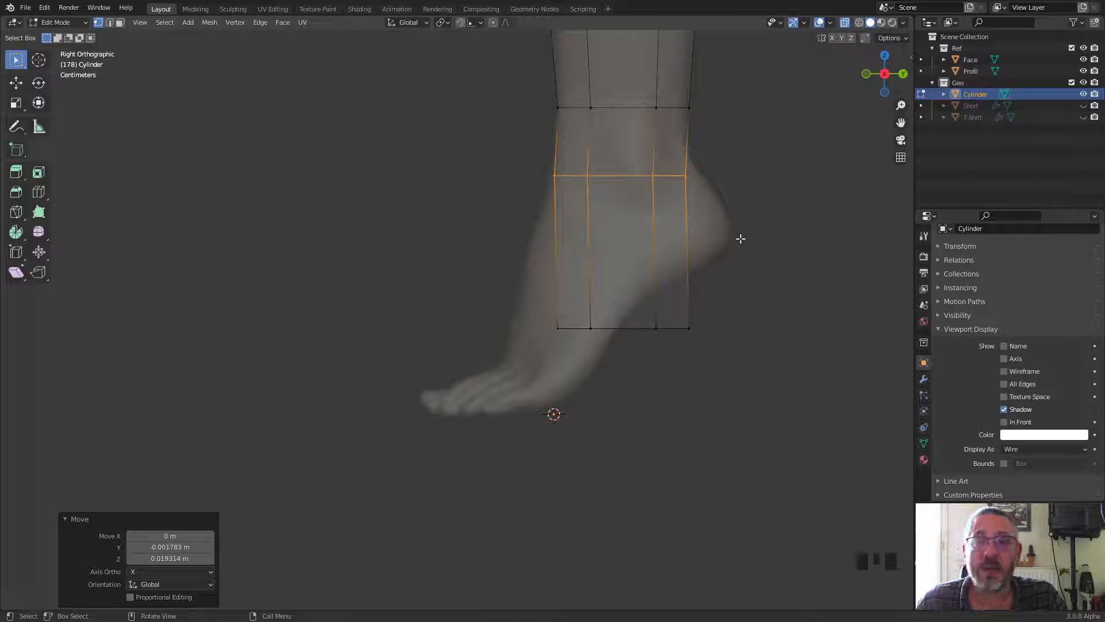
Rotate the raised ankle ring about -10.8° and scale it along Y by about 1.09 to fit the reference outline
key("r")
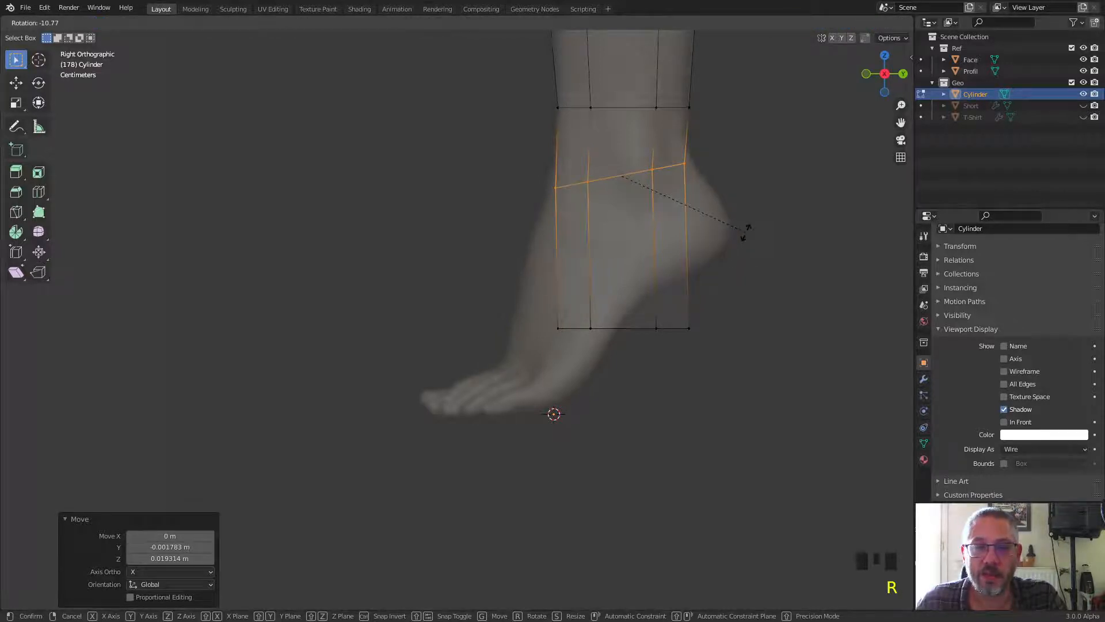
left_click(746, 232)
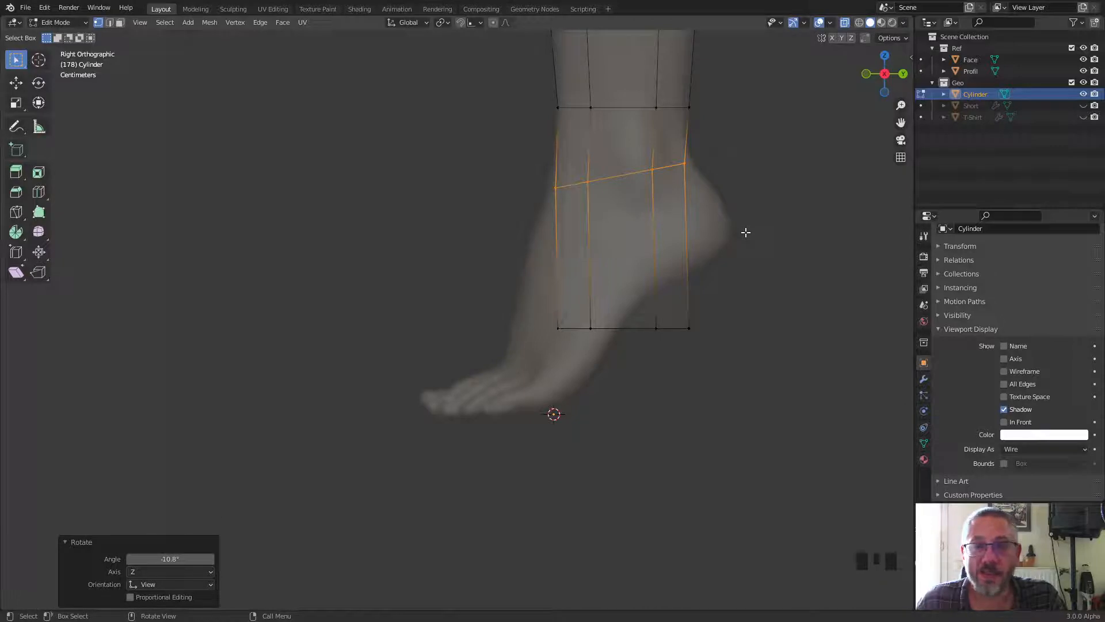
key("s")
key("y")
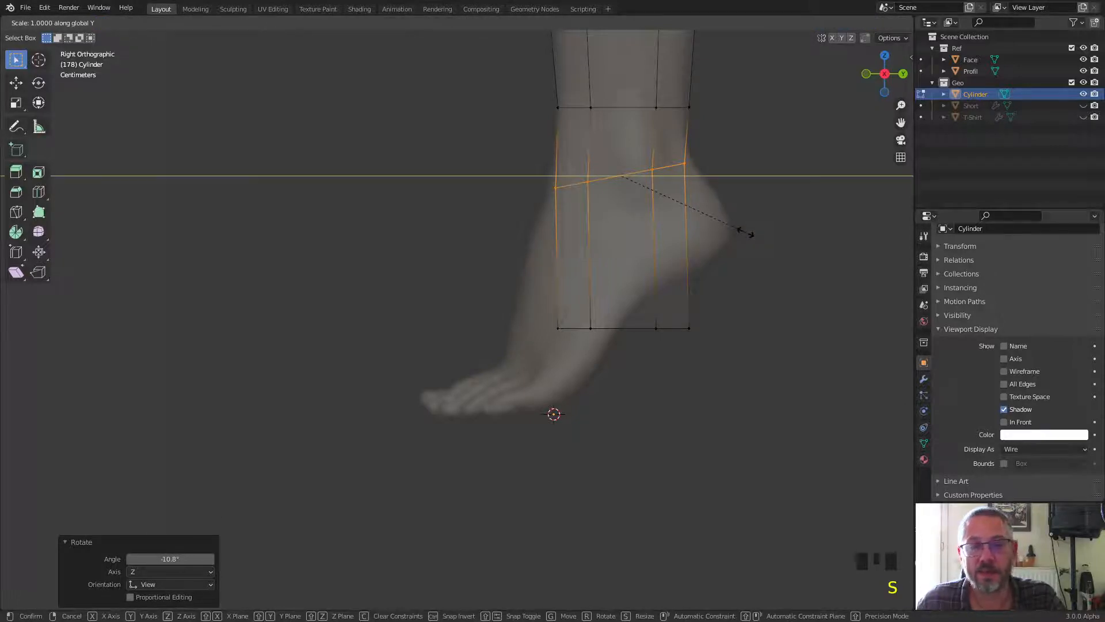
left_click(759, 232)
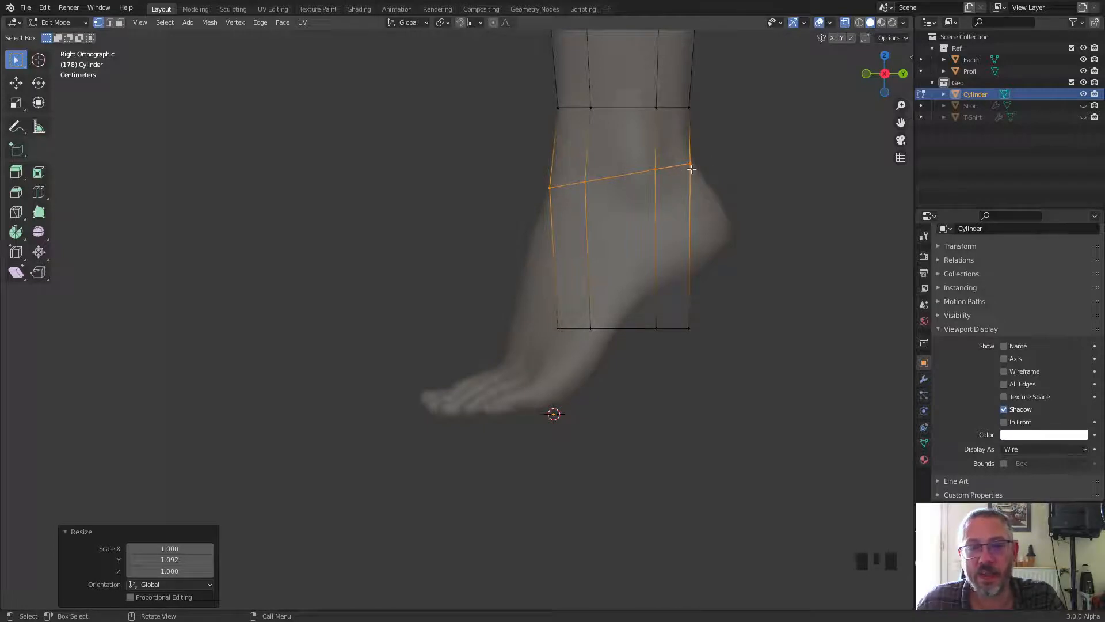
Scale the ring just above the ankle along Y by about 0.97 to match the reference
left_click_drag(542, 90, 713, 115)
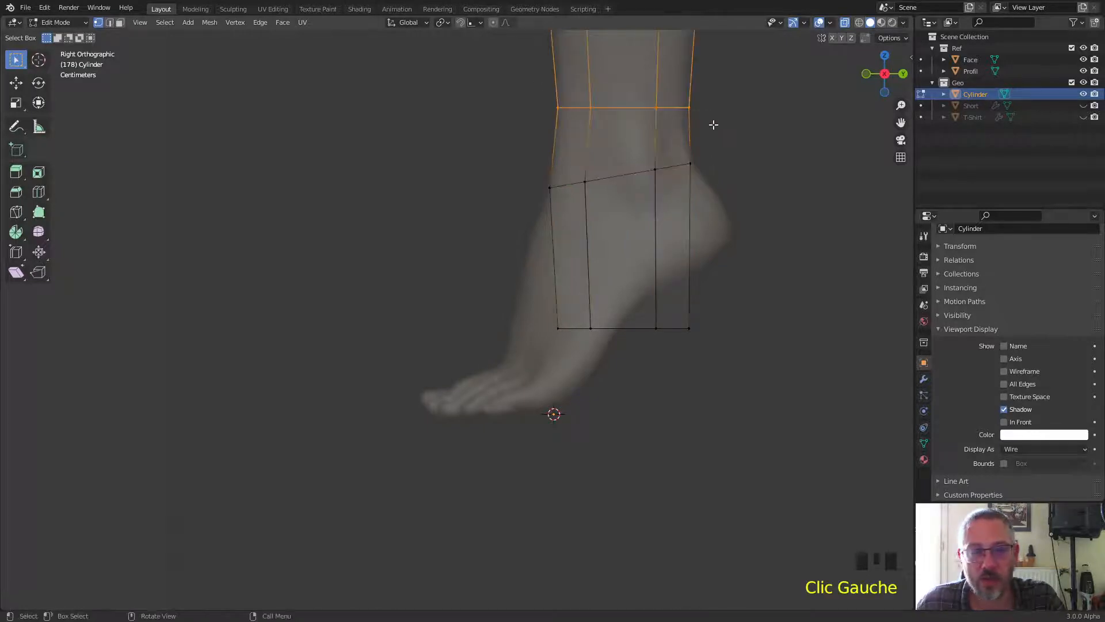
key("s")
key("y")
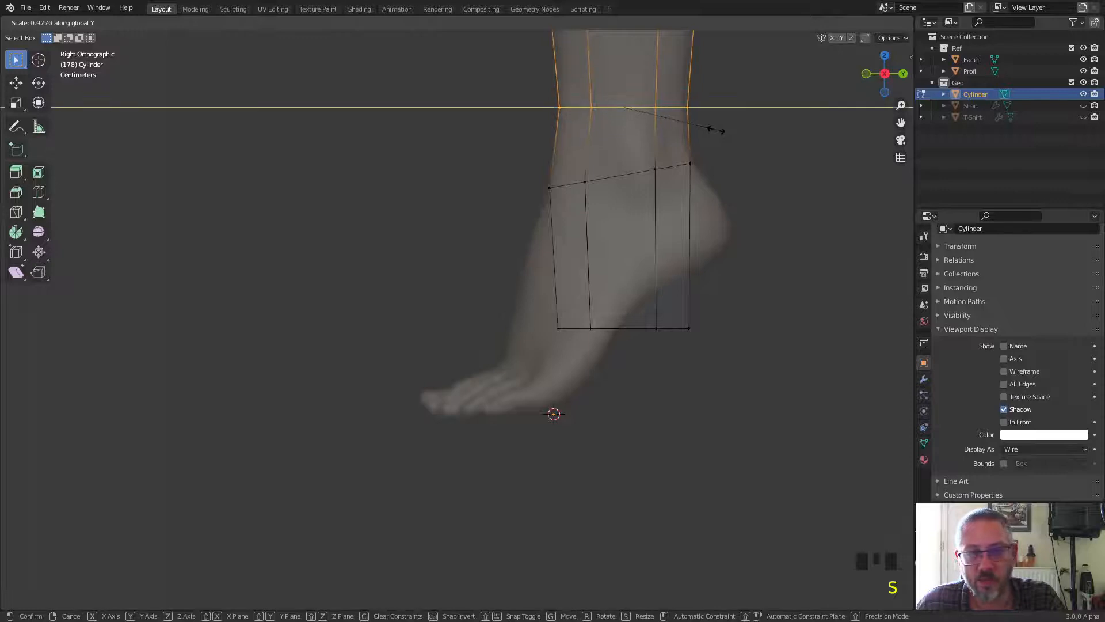
left_click(715, 130)
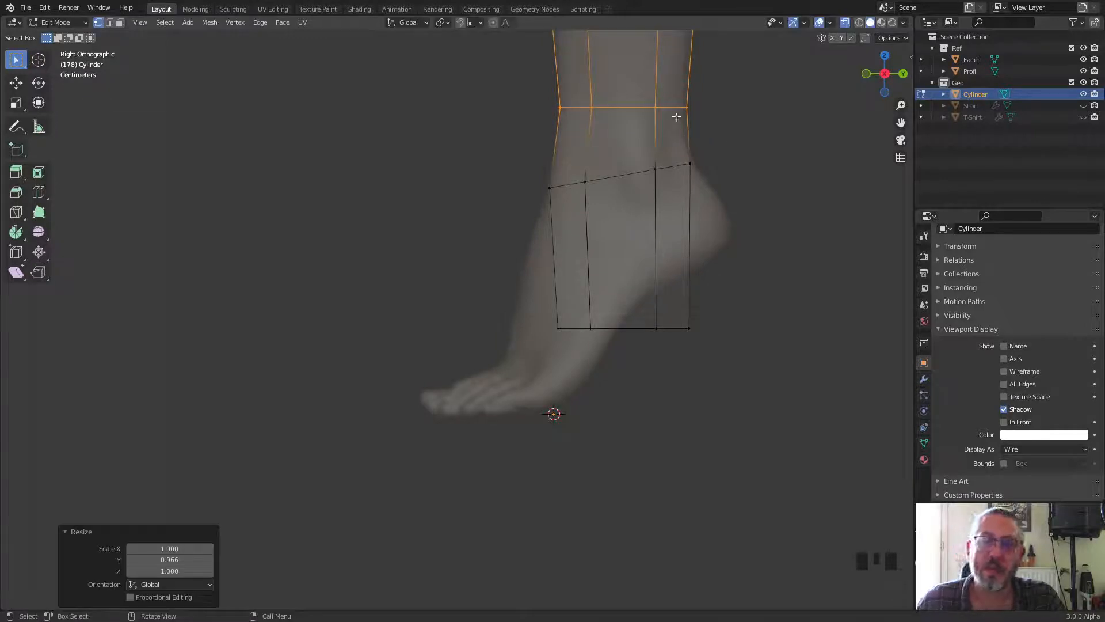
Move the lowest ring about 0.045 m in Y and 0.030 m in Z under the heel, and rotate it about -35.9°
left_click_drag(525, 299, 735, 367)
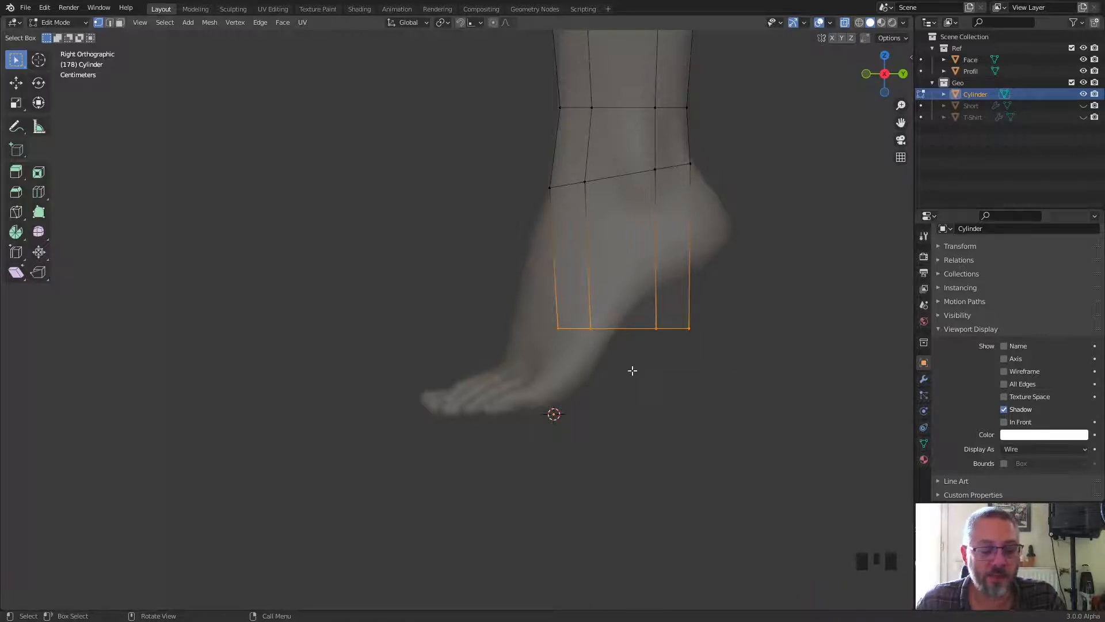
key("g")
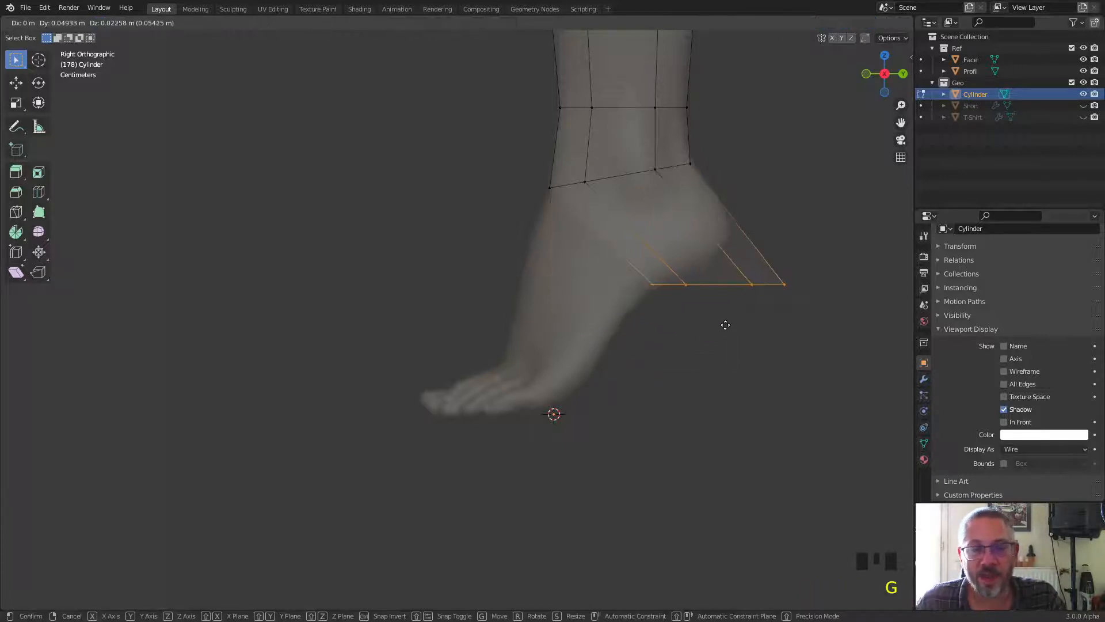
left_click(715, 311)
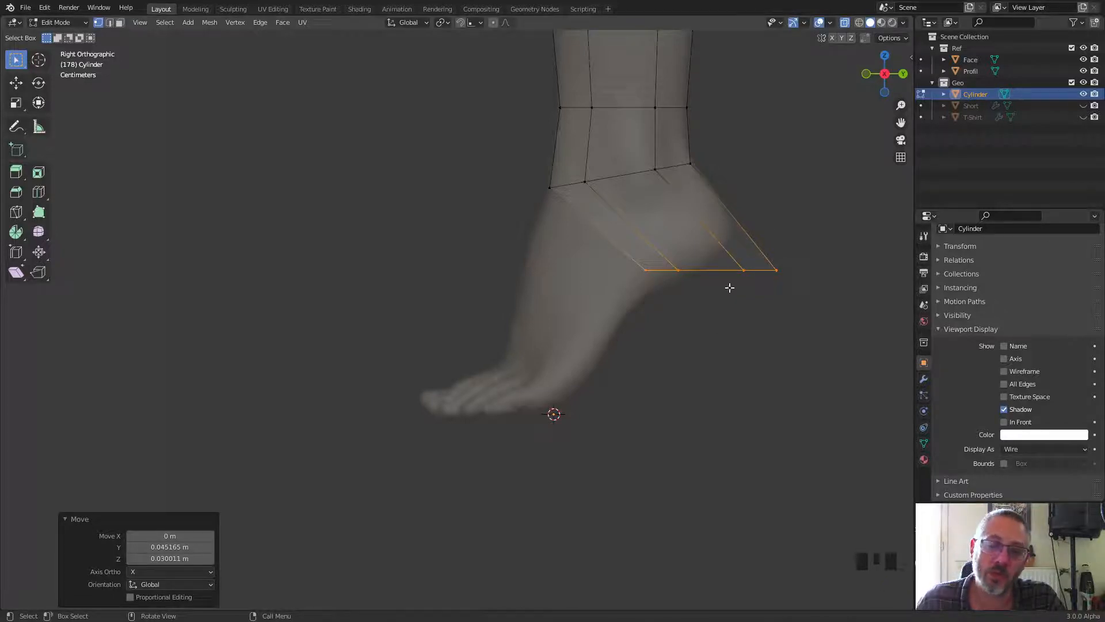
key("r")
left_click(856, 223)
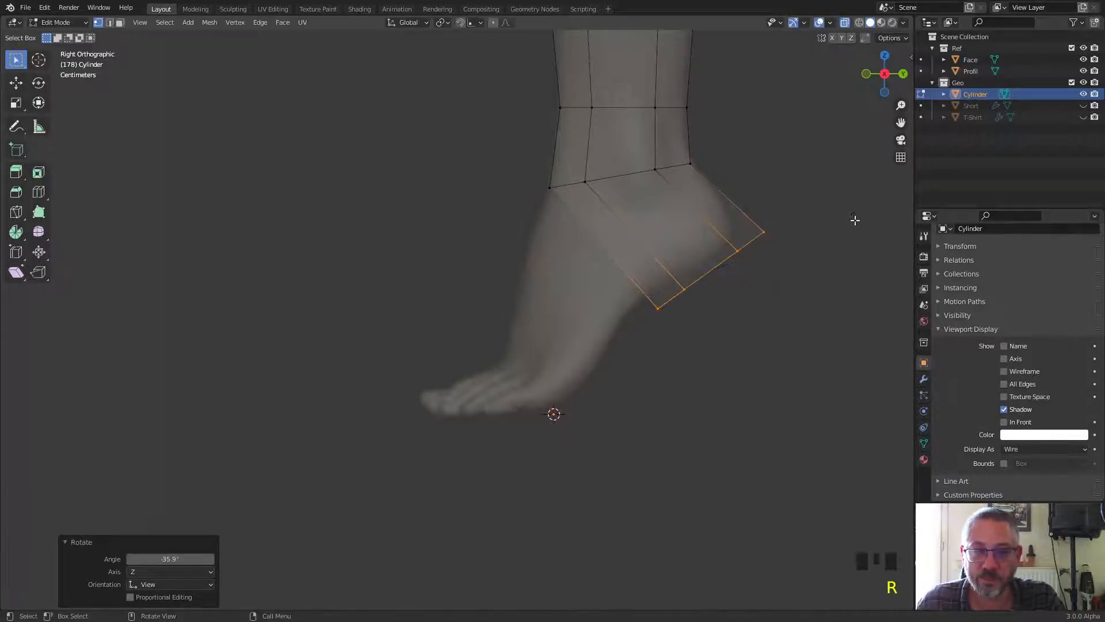
Fine-tune the heel ring by moving it about -0.006 m in Y and -0.001 m in Z and rotating it about 3.8°
key("g")
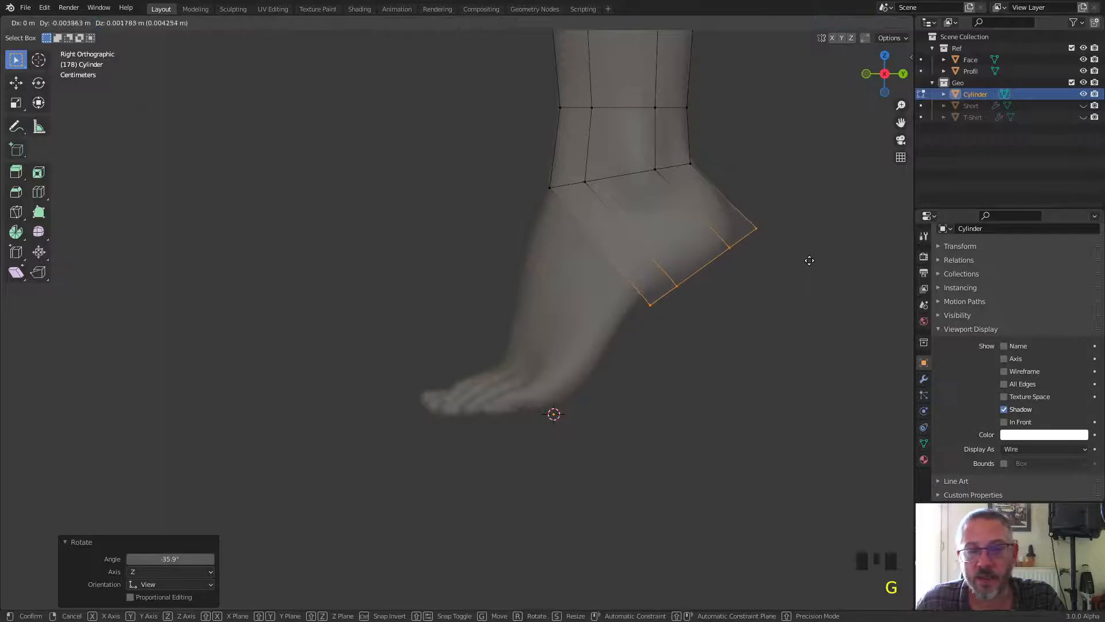
left_click(806, 266)
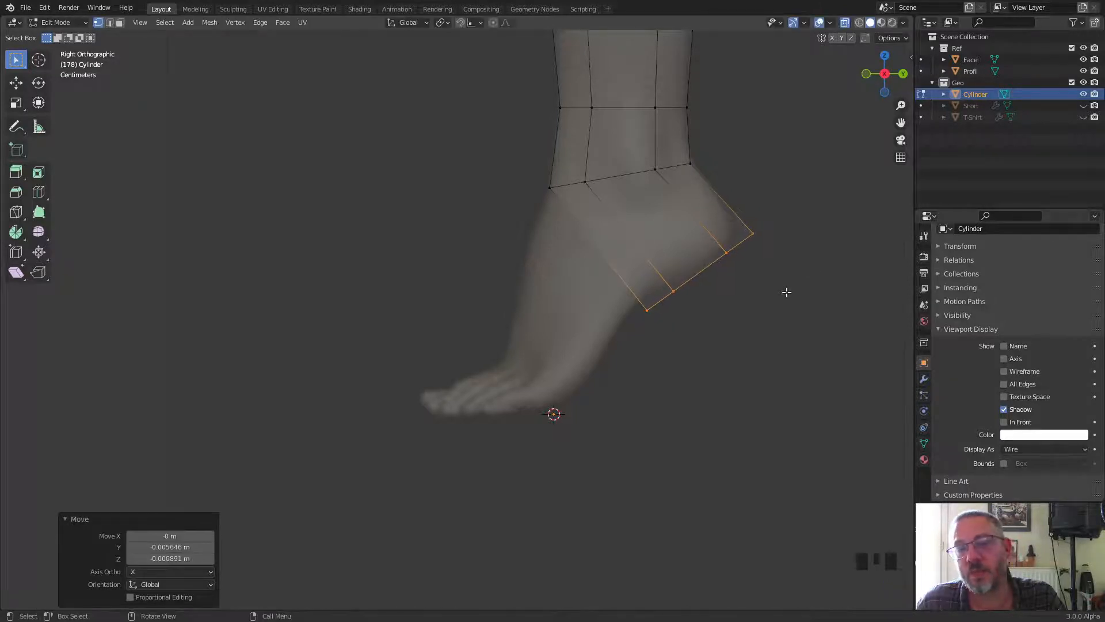
key("r")
left_click(784, 289)
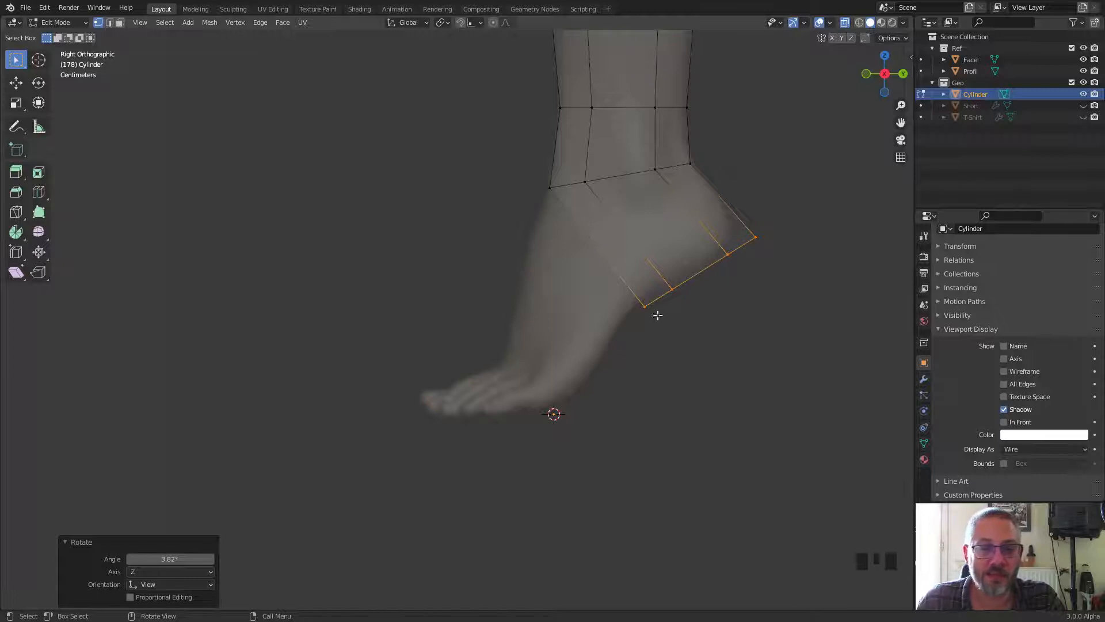
Switch to face selection and select one front face of the foot below the ankle in the right orthographic view
left_click(120, 23)
left_click(563, 283)
left_click_drag(588, 276, 620, 226)
middle_click_drag(558, 289, 558, 200)
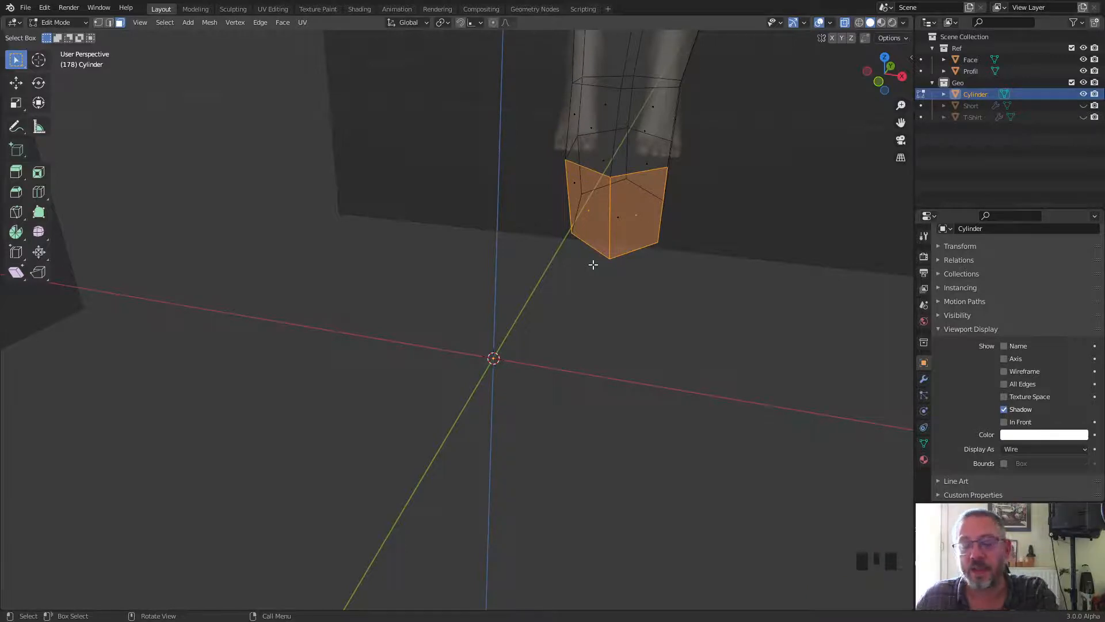
key("KP_3")
left_click(591, 284)
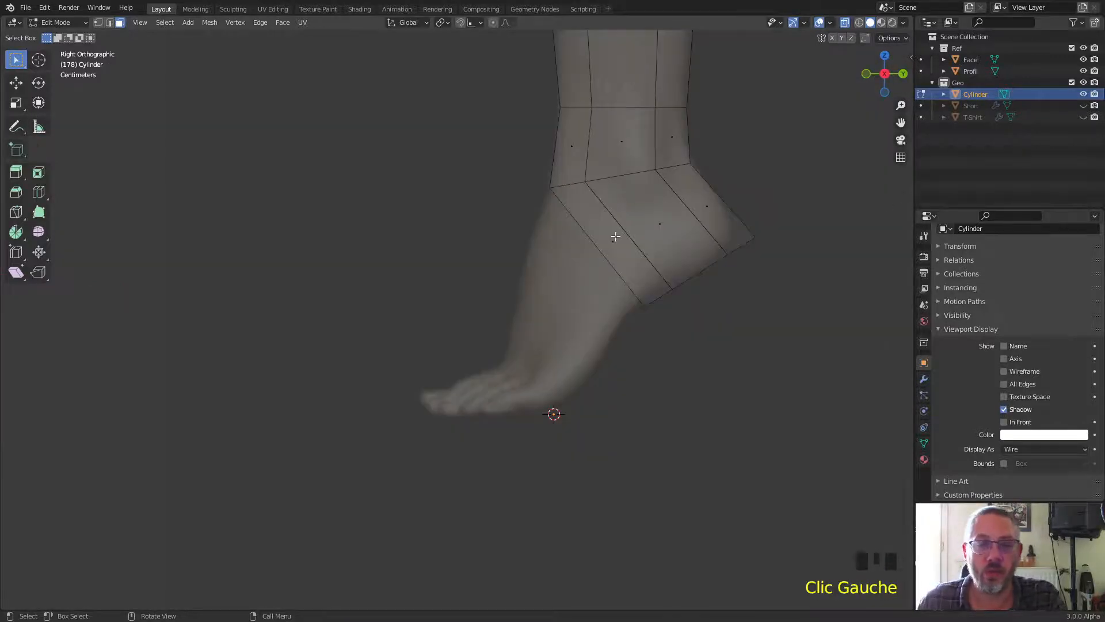
double_click(614, 237)
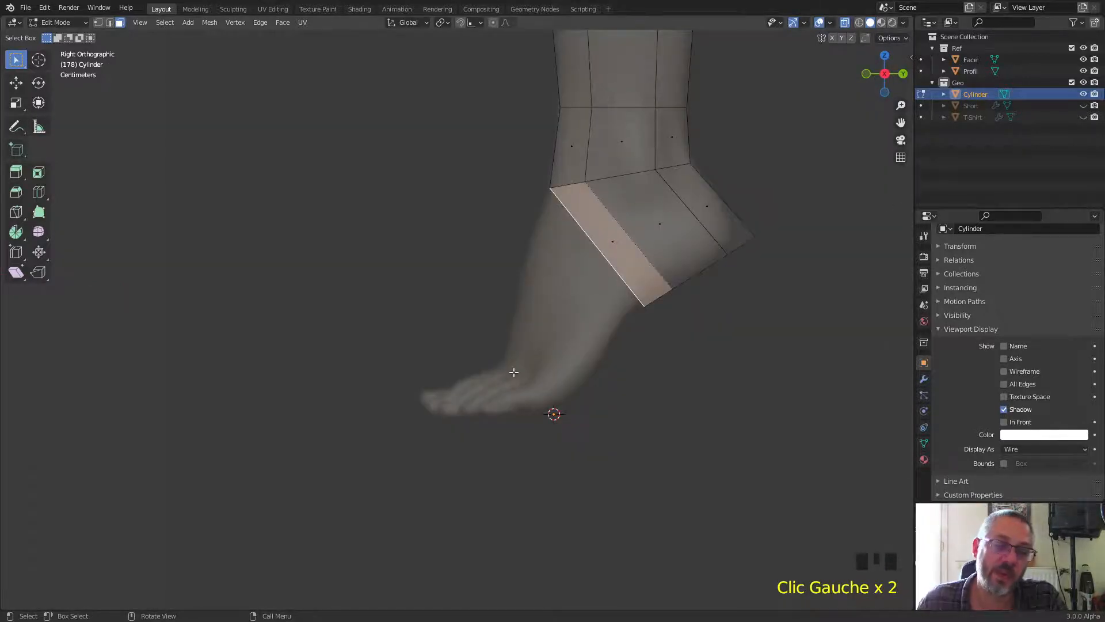
Try extruding the single front foot face about 0.048 m toward the toes, and undo the extrusion
key("e")
left_click(538, 345)
middle_click_drag(537, 345, 629, 261)
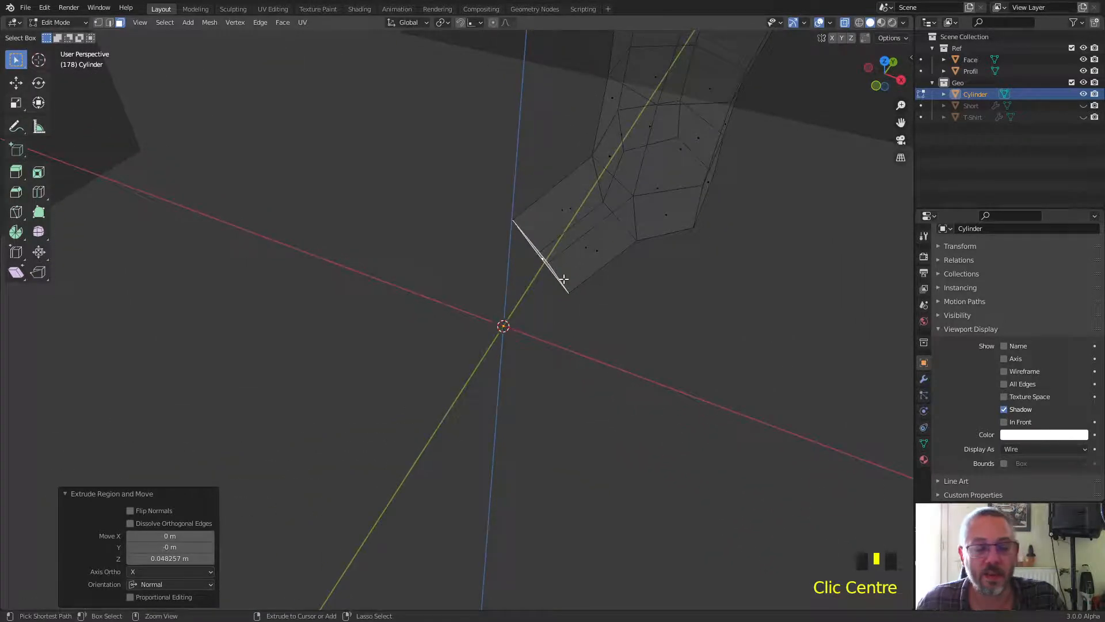
key("ctrl+z")
Try extruding the two front foot faces together by about 0.046 m, and undo the extrusion
left_click(662, 217, "shift")
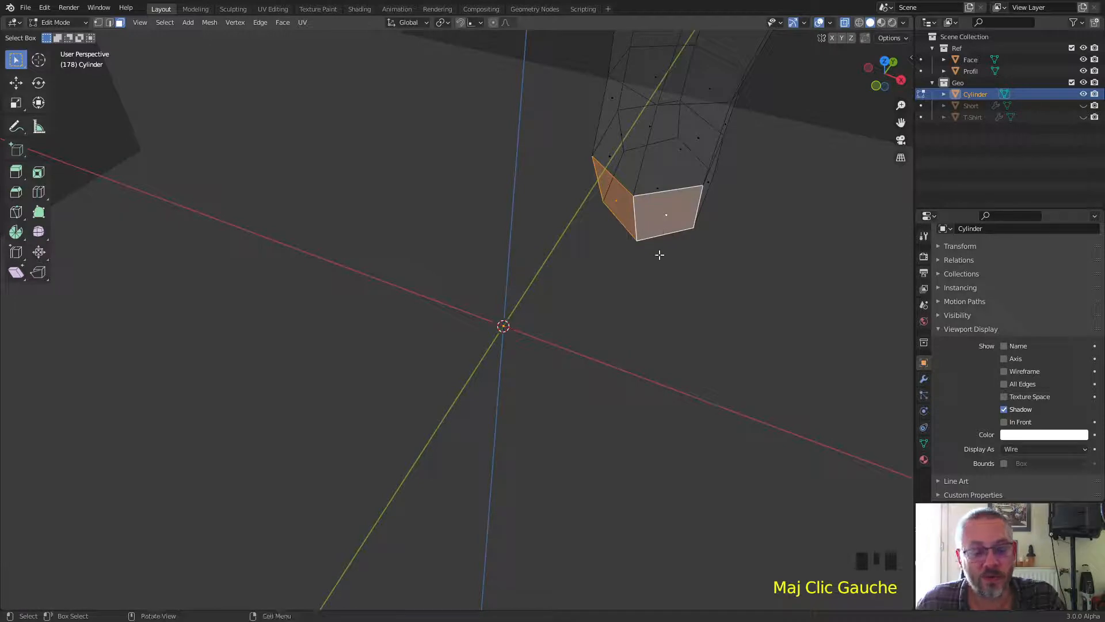
key("e")
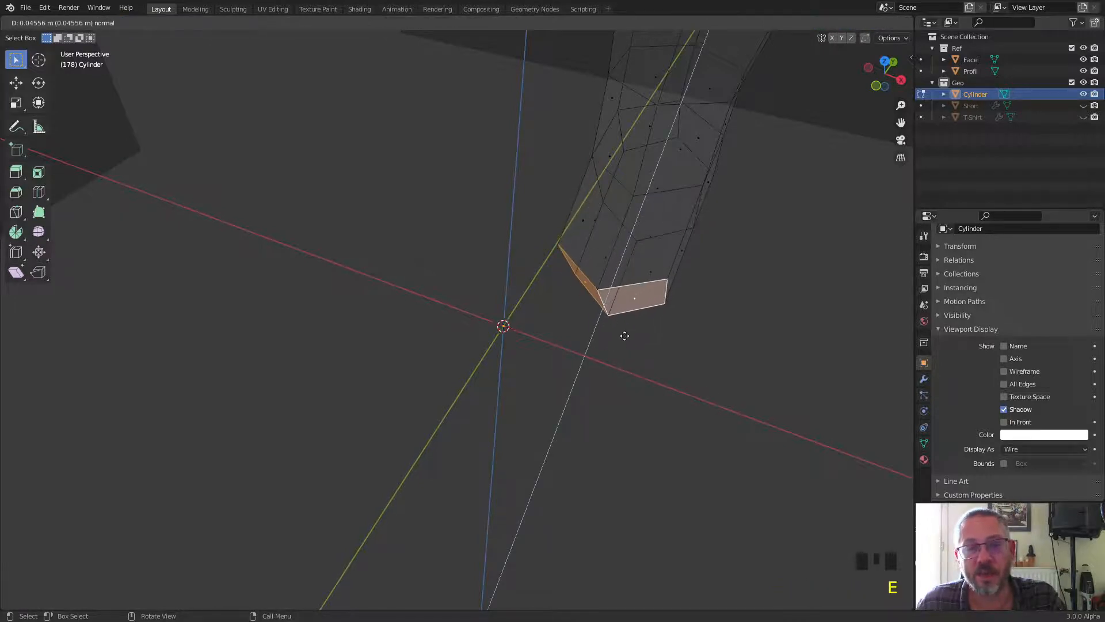
left_click(625, 336)
key("ctrl+z")
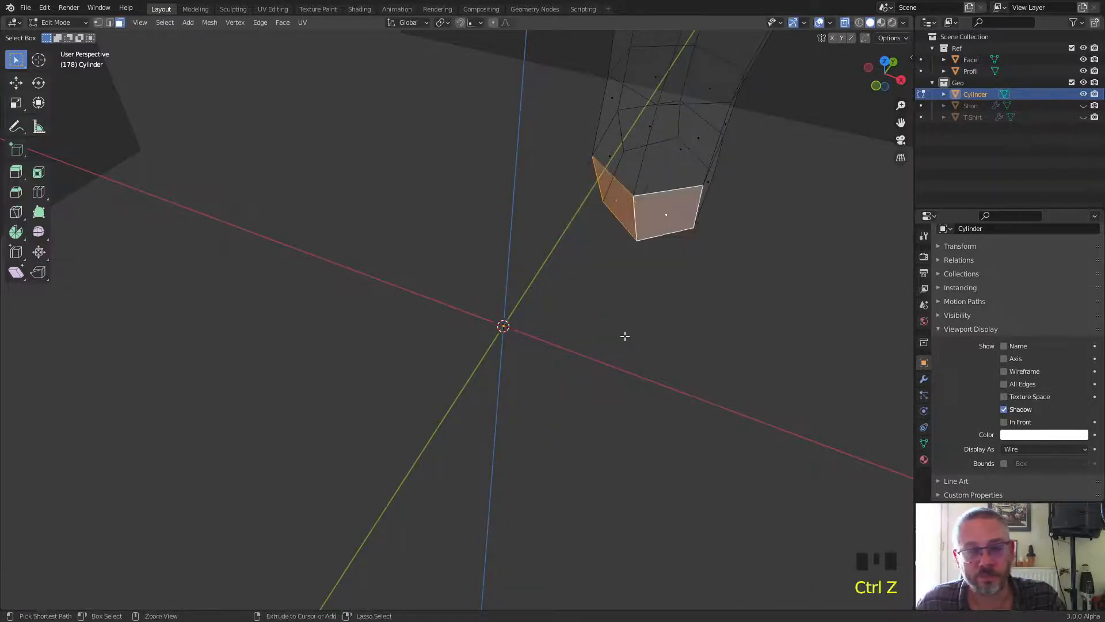
Reselect the front foot faces in the right orthographic view and extrude them about 0.057 m toward the toes
key("KP_3")
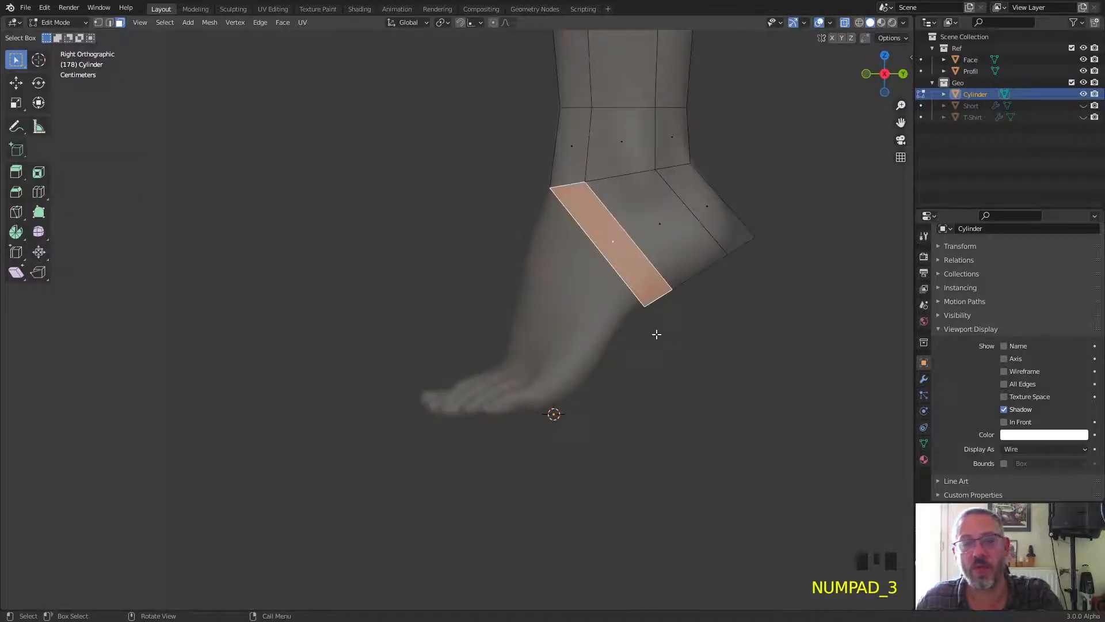
left_click(682, 332)
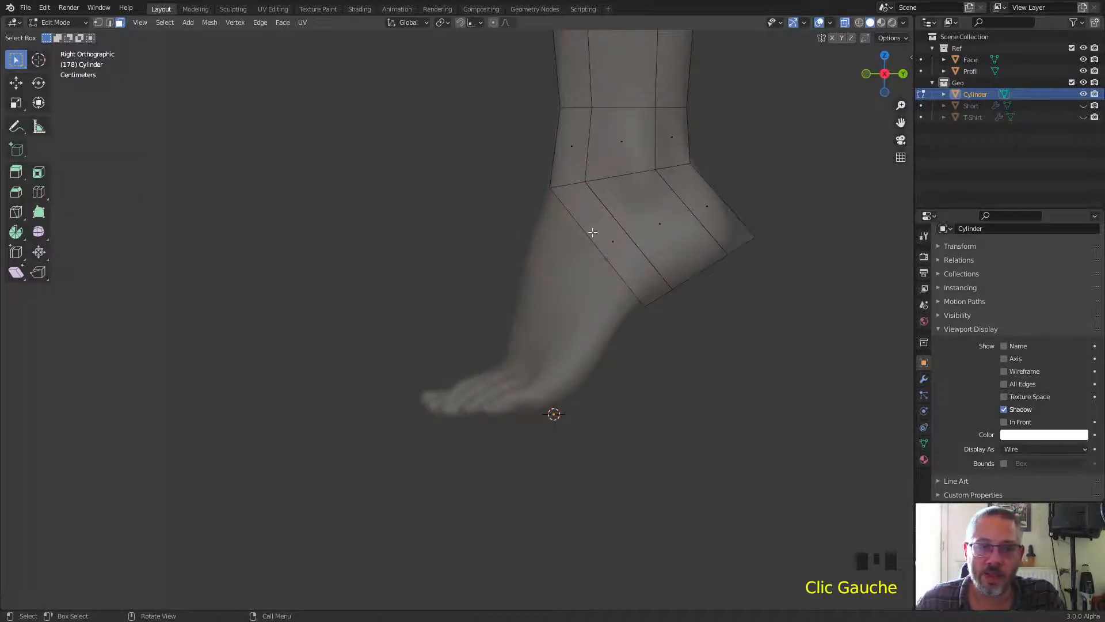
left_click_drag(583, 225, 627, 255)
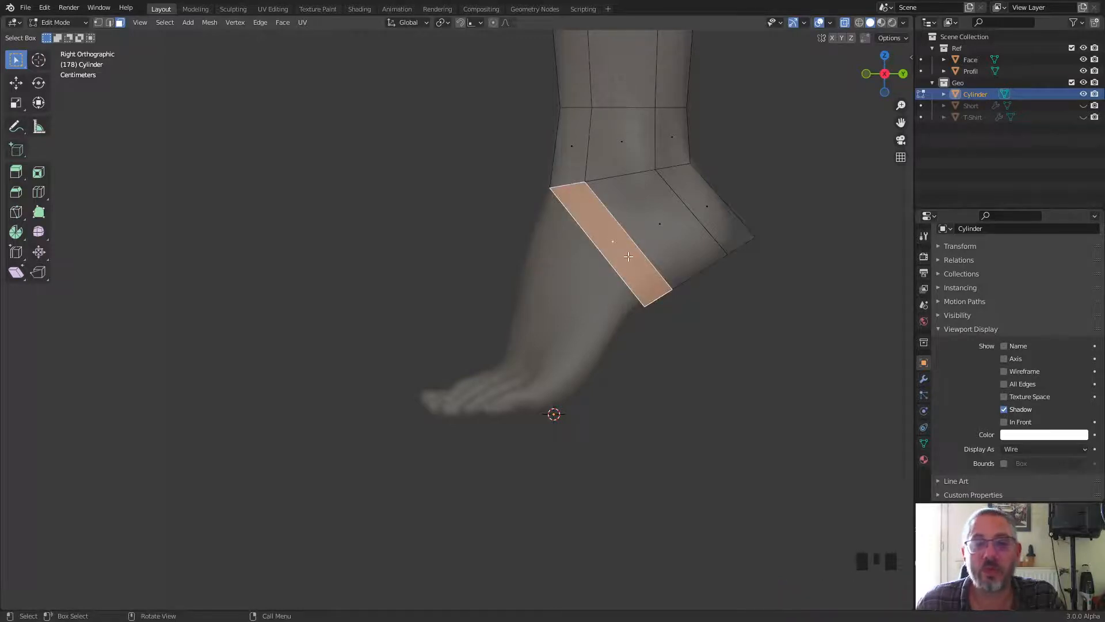
key("e")
left_click(534, 319)
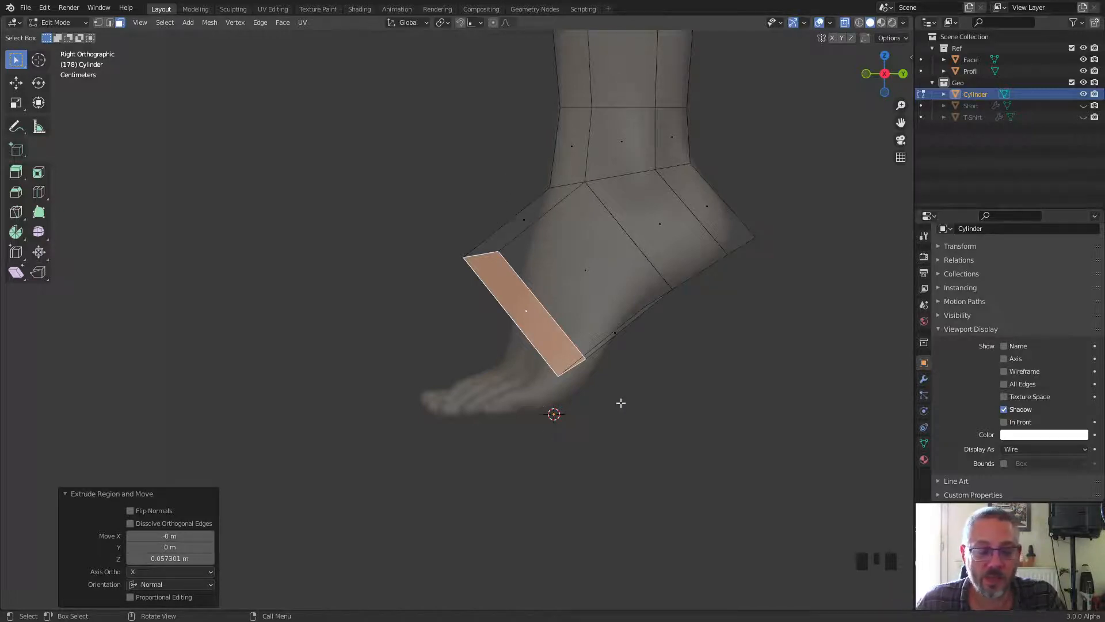
Flatten the extruded front faces by scaling them to 0 along Y
key("s")
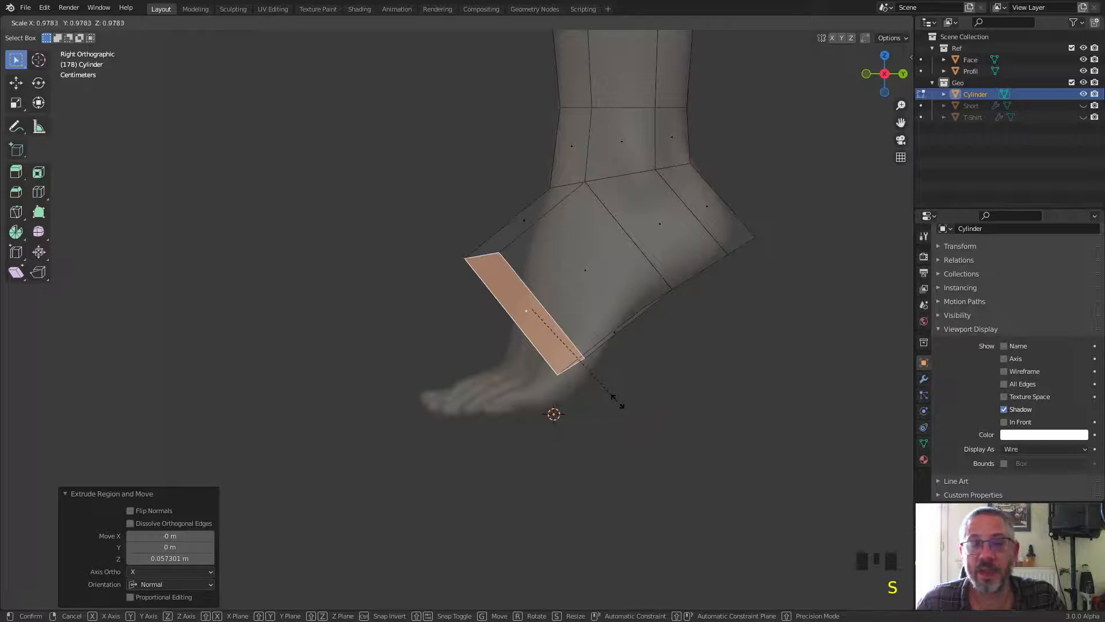
key("y")
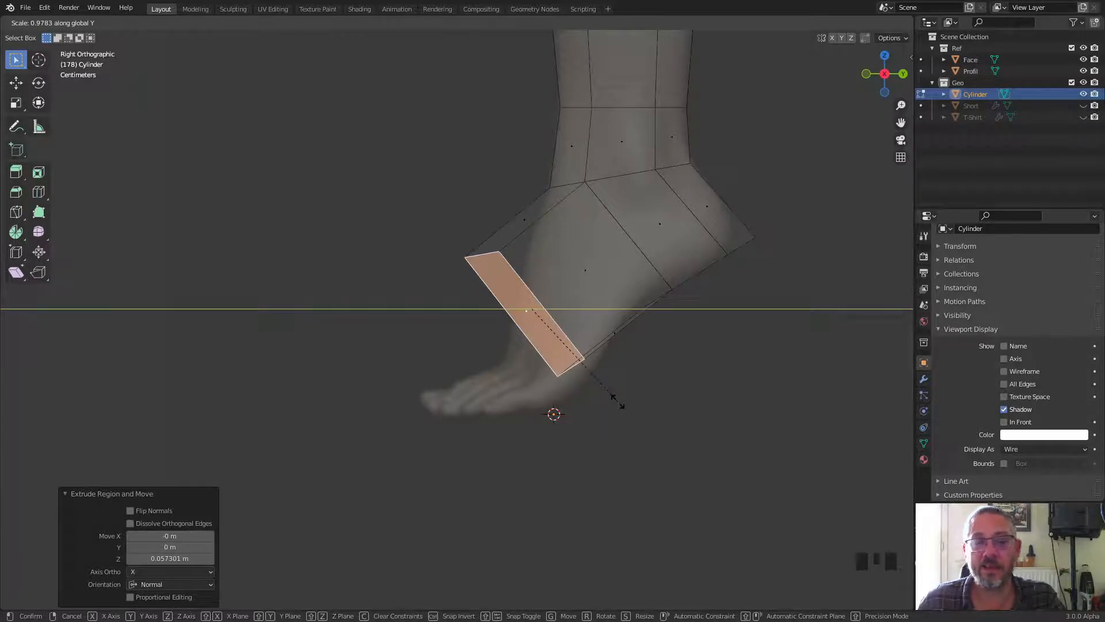
type("0")
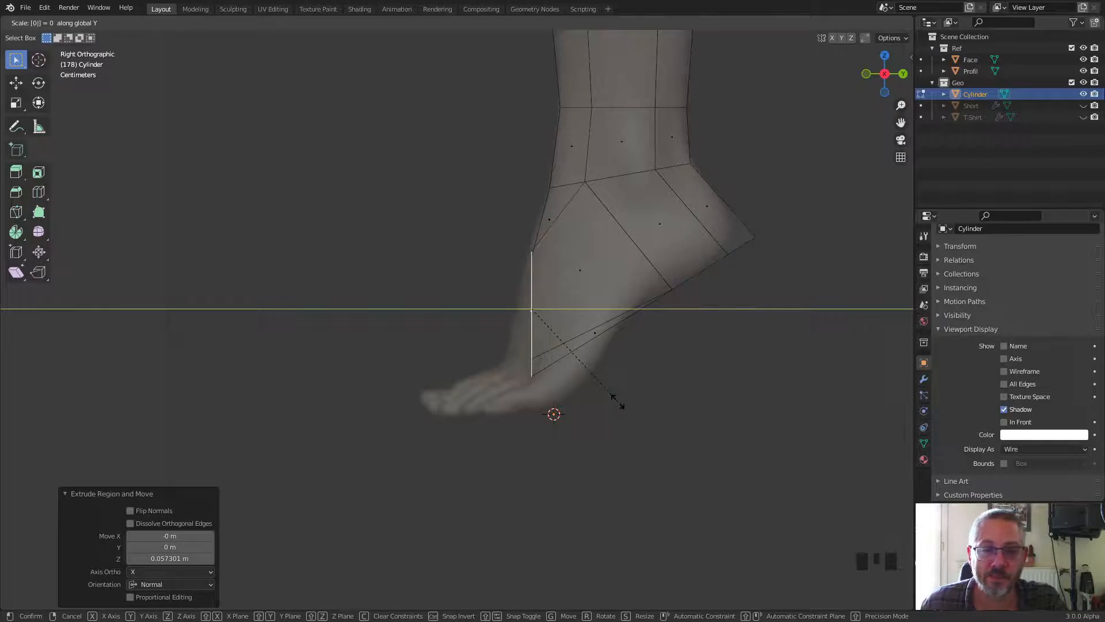
key("Return")
Select the two outer upper vertices of the flattened front faces and move them about -0.010 m in Z
middle_click_drag(608, 340, 668, 344)
middle_click_drag(655, 248, 615, 269)
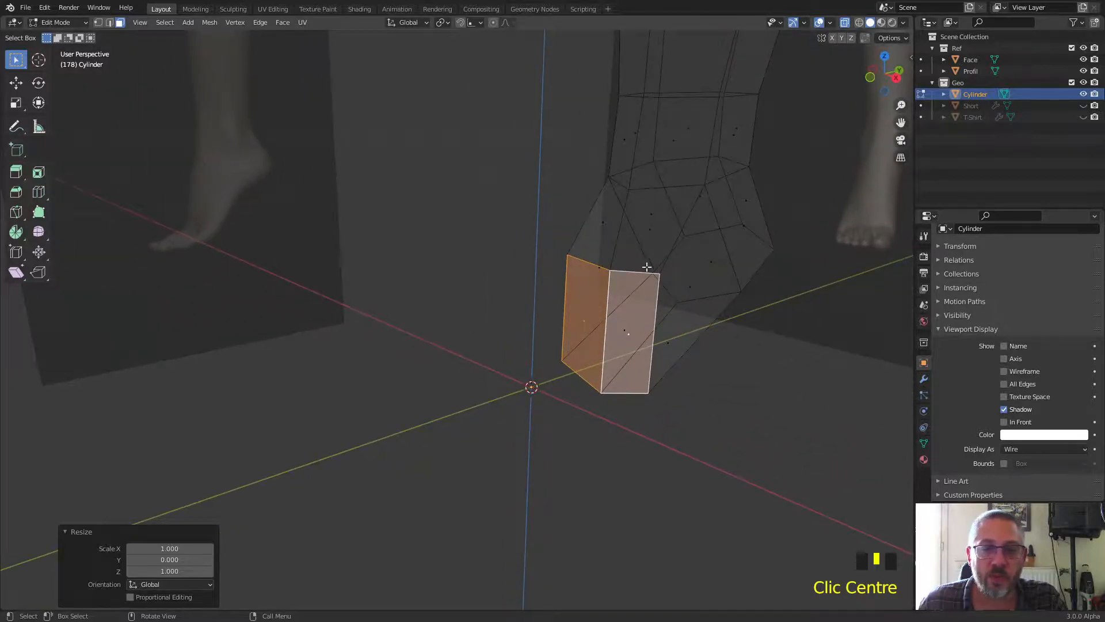
key("1")
left_click(567, 255)
left_click(659, 272, "shift")
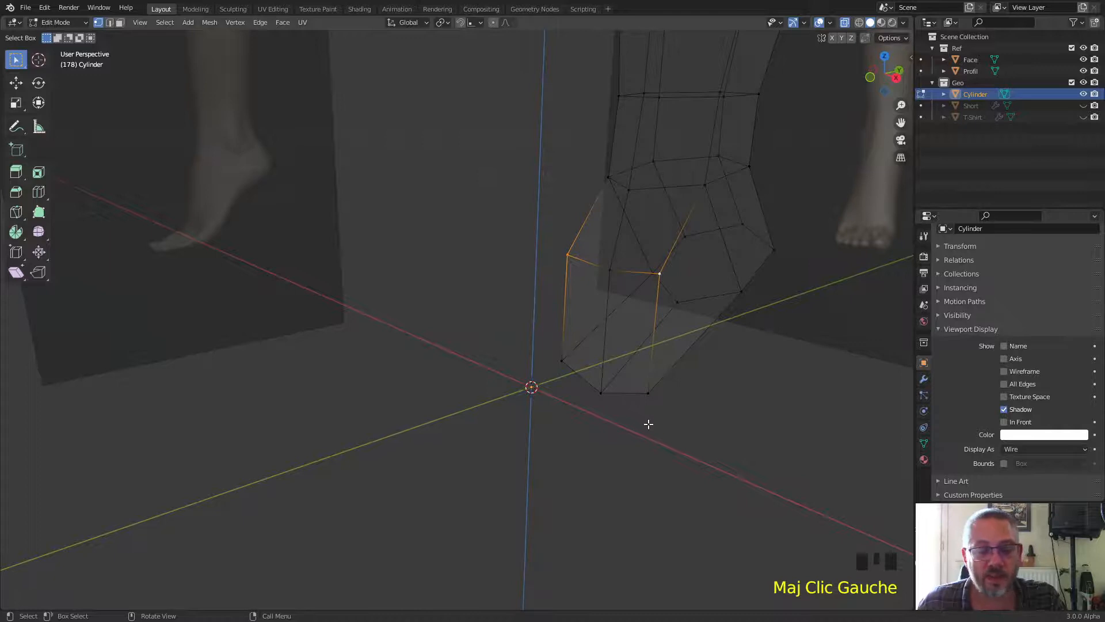
key("g")
key("z")
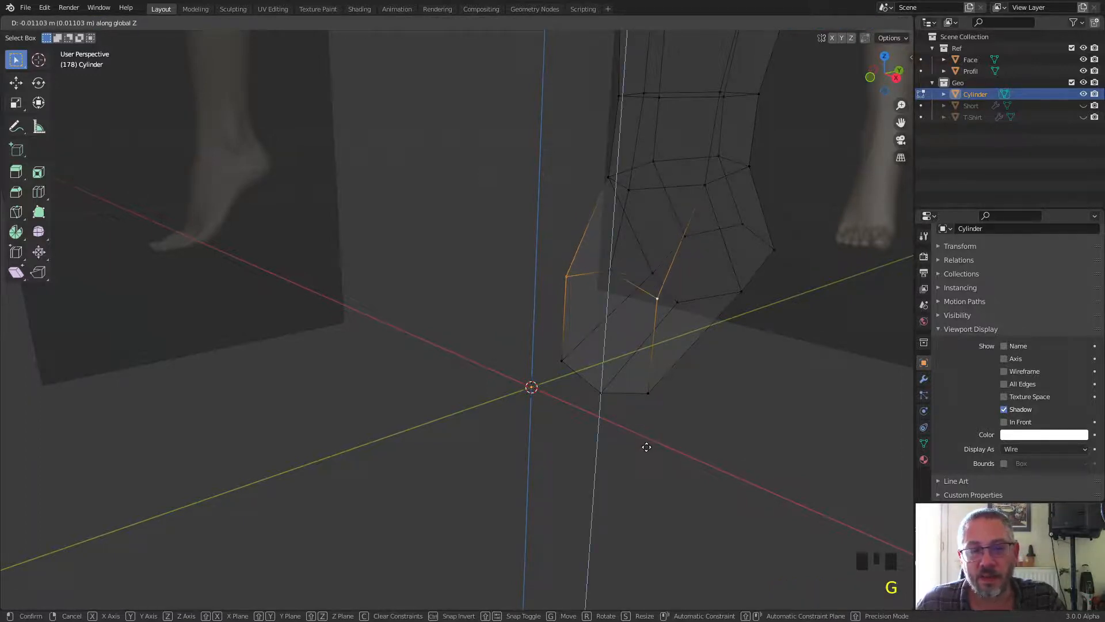
left_click(646, 445)
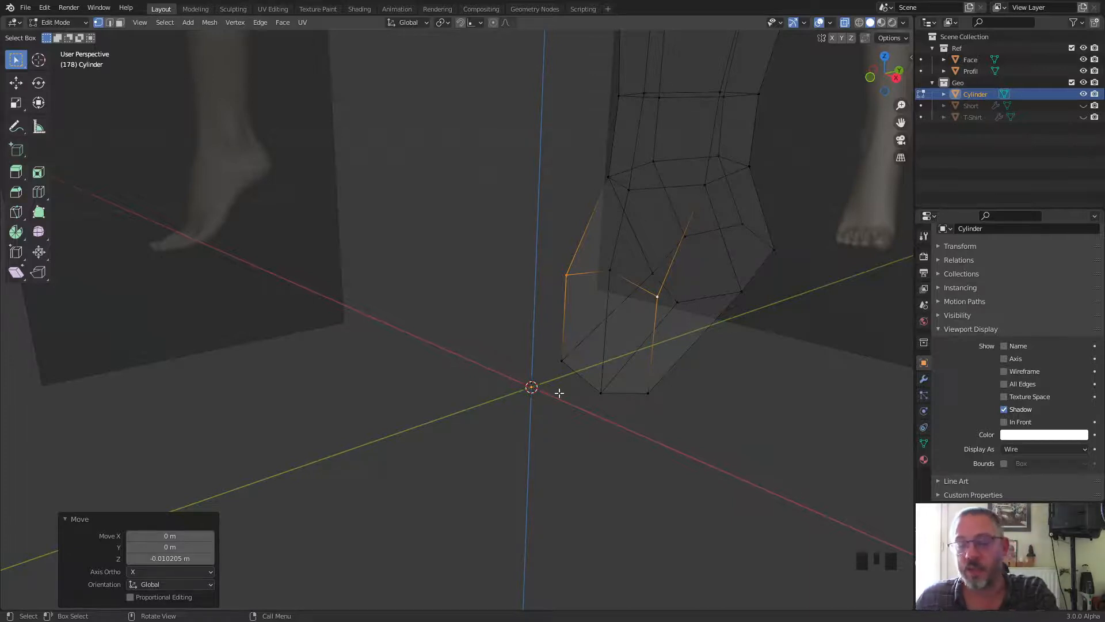
Select the flattened front faces in the right view and extrude them forward twice, the second time by about 0.064 m
key("KP_3")
left_click_drag(504, 224, 553, 415)
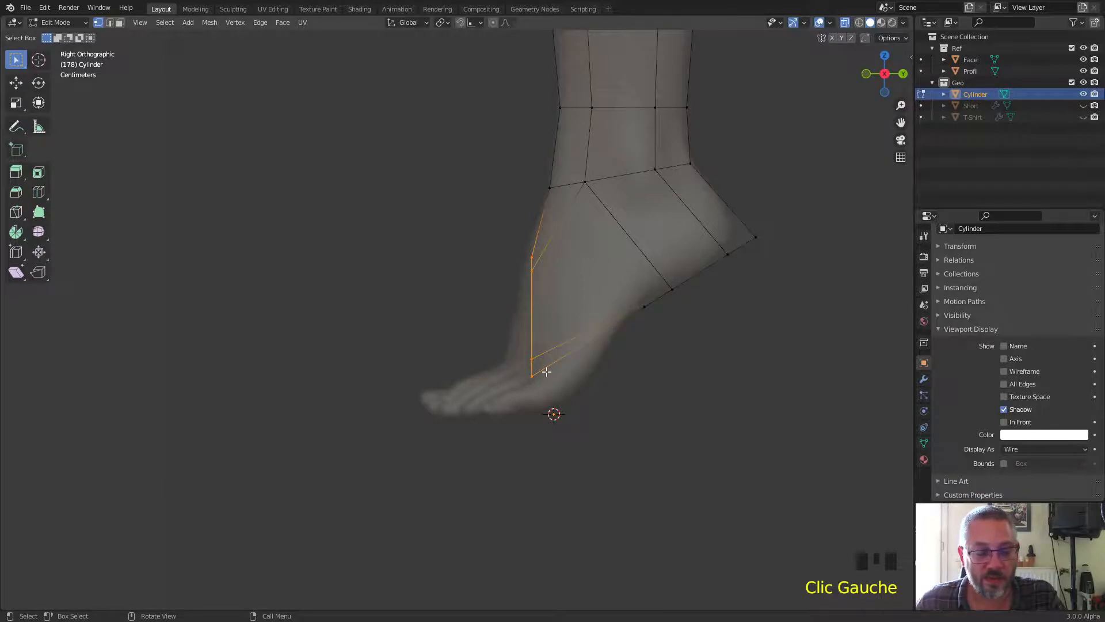
key("3")
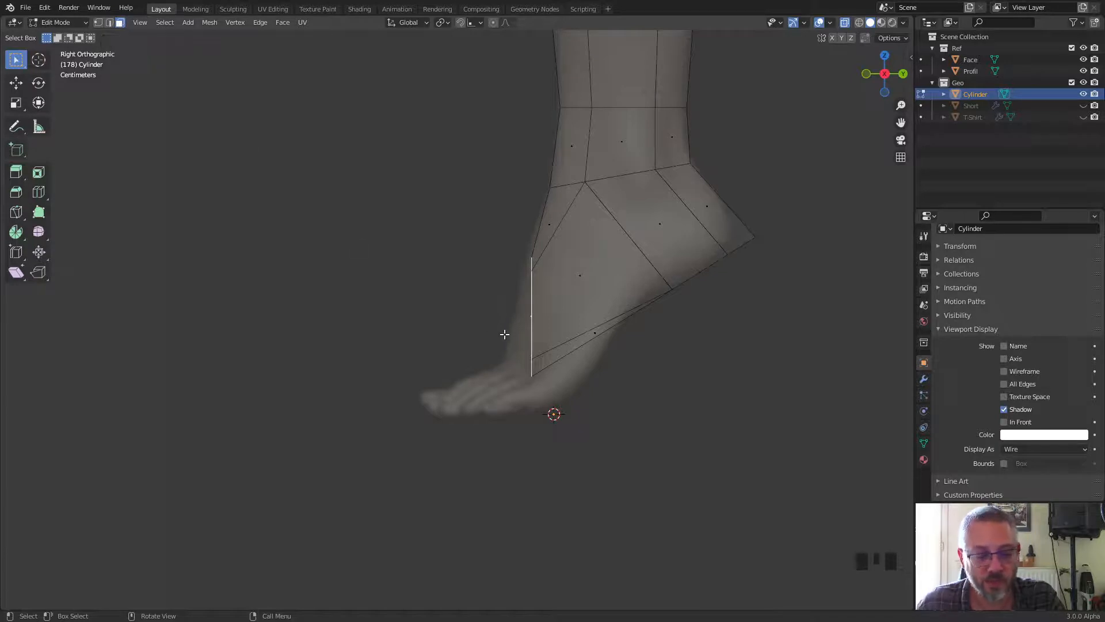
key("e")
left_click(402, 333)
key("e")
left_click(276, 338)
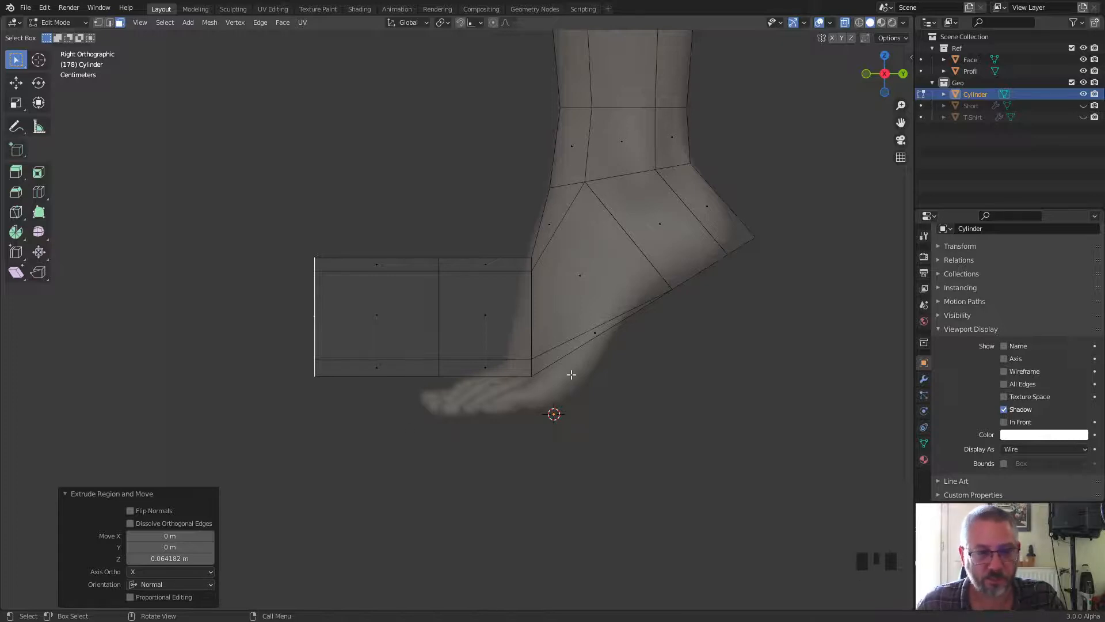
Select the vertex ring where the extrusions start, move it about 0.015 m in Y and 0.001 m in Z, and rotate it about -21.8°
key("1")
left_click_drag(493, 235, 564, 418)
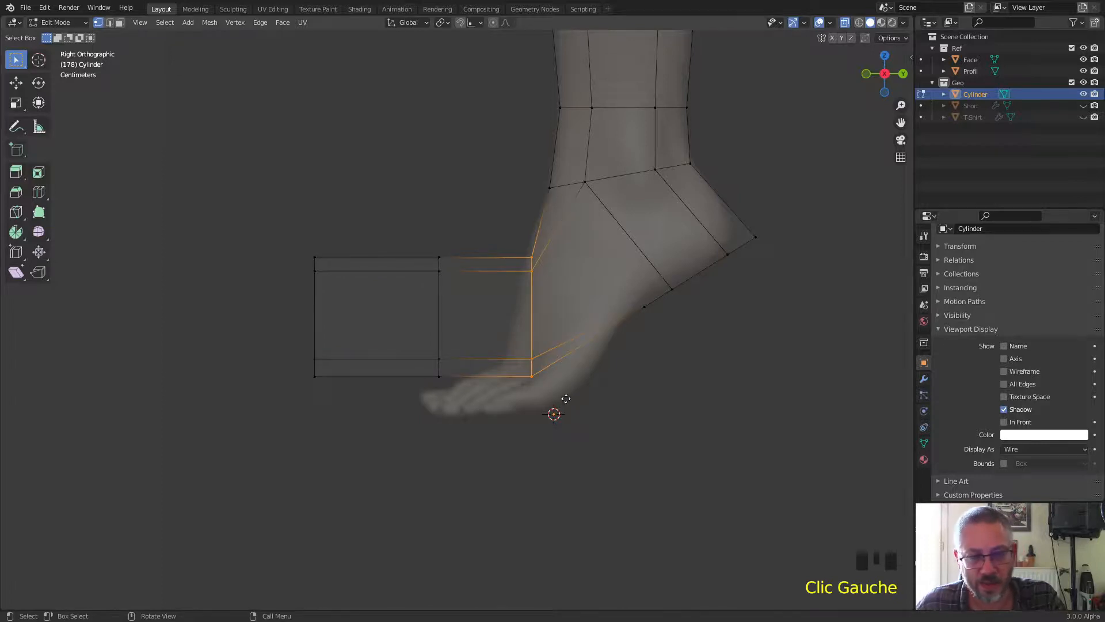
key("g")
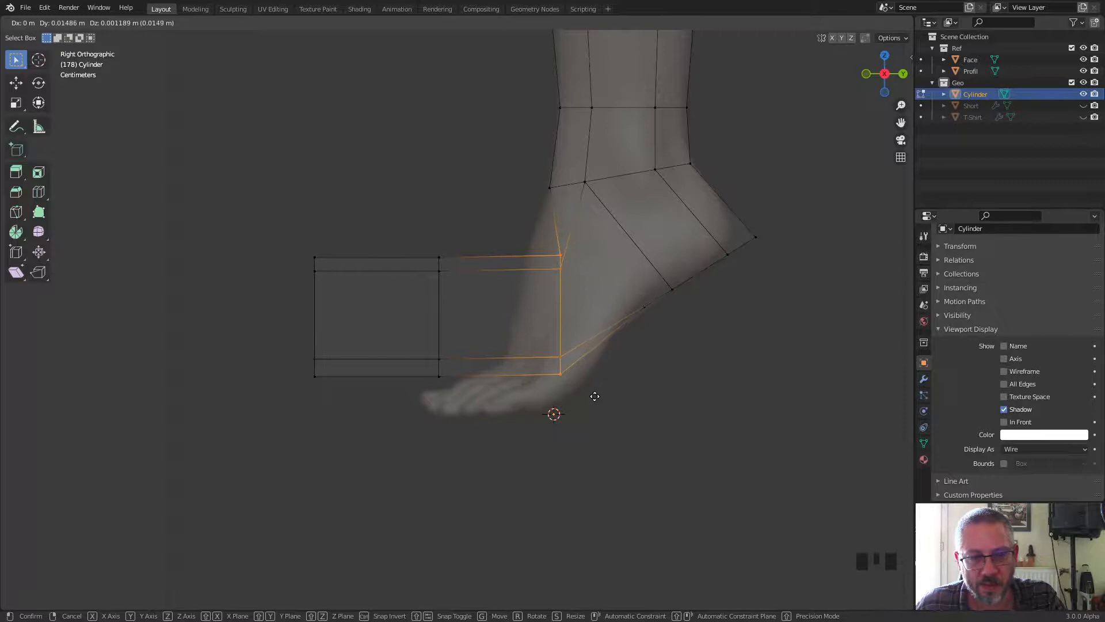
left_click(599, 397)
key("r")
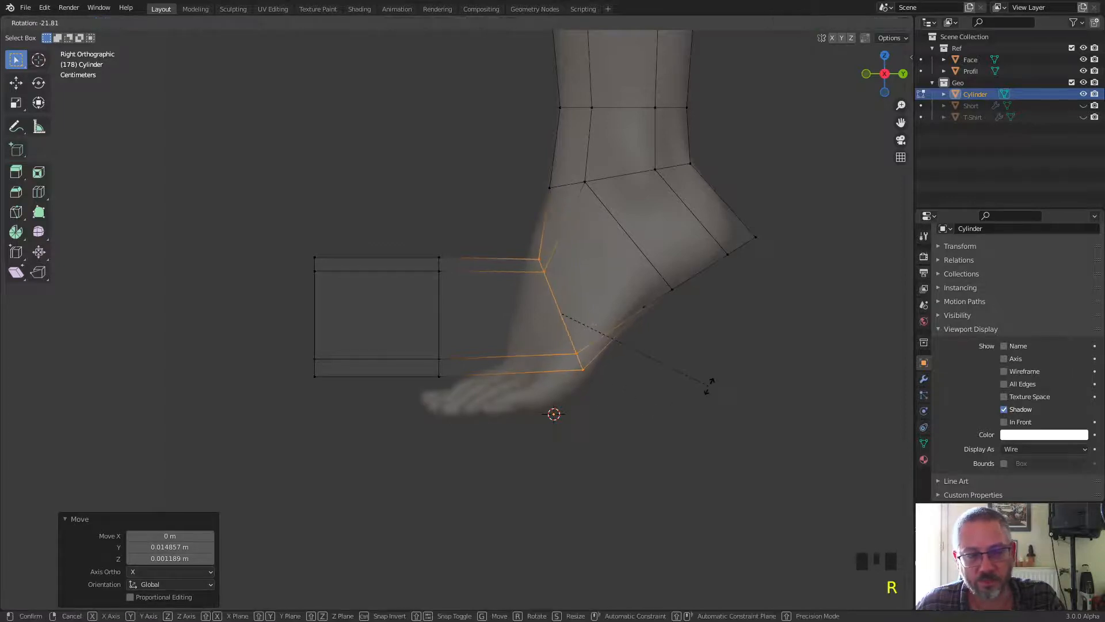
left_click(709, 387)
Scale the instep ring by about 1.246 in Z and rotate it slightly further in the same direction
key("s")
key("z")
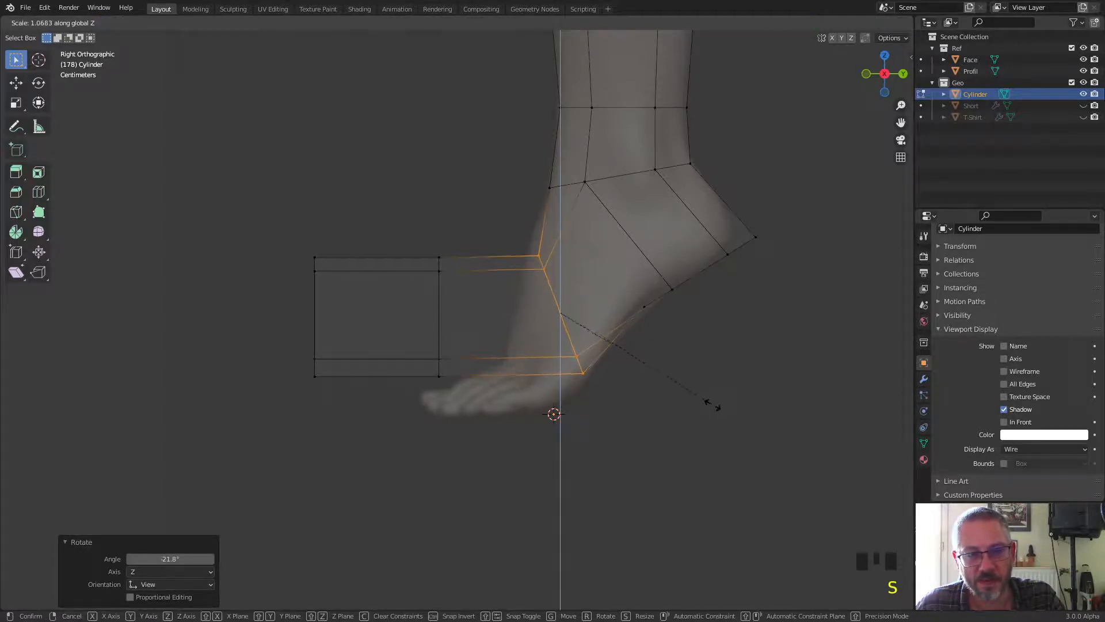
left_click(731, 427)
key("r")
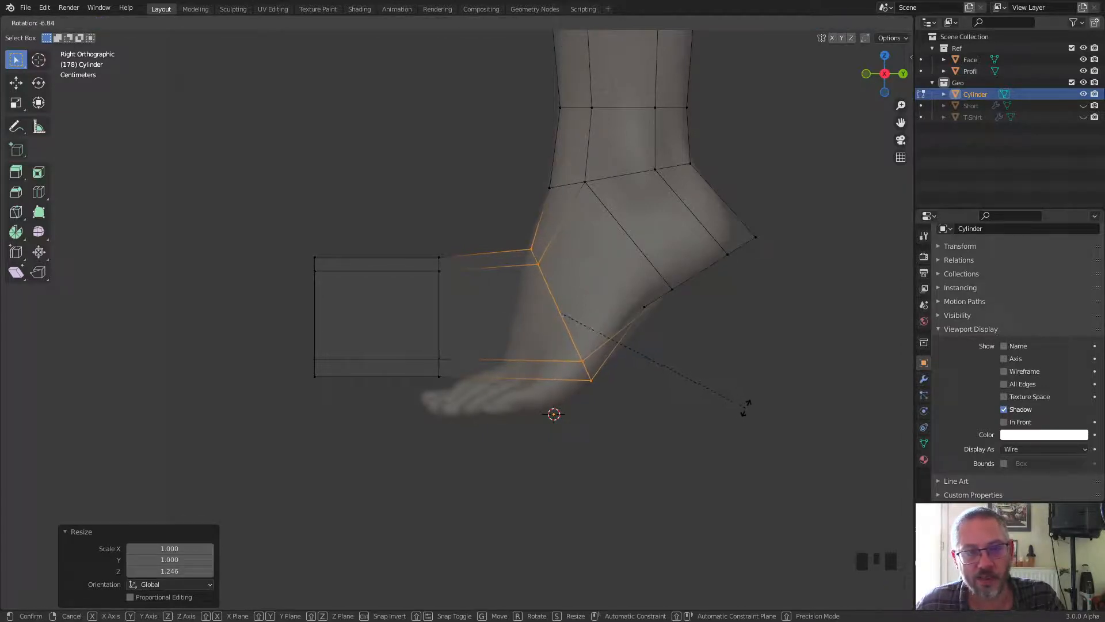
left_click(741, 412)
Select the two foremost vertex rings, scale them to about 0.264 in Z, and enlarge them slightly again in Z
left_click_drag(282, 228, 481, 442)
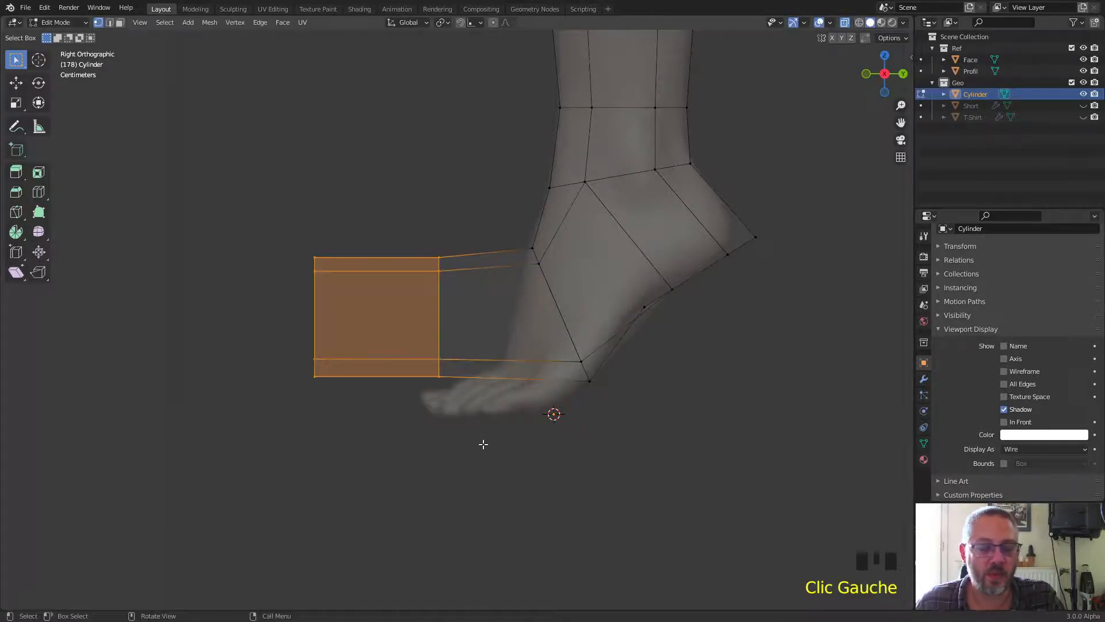
key("s")
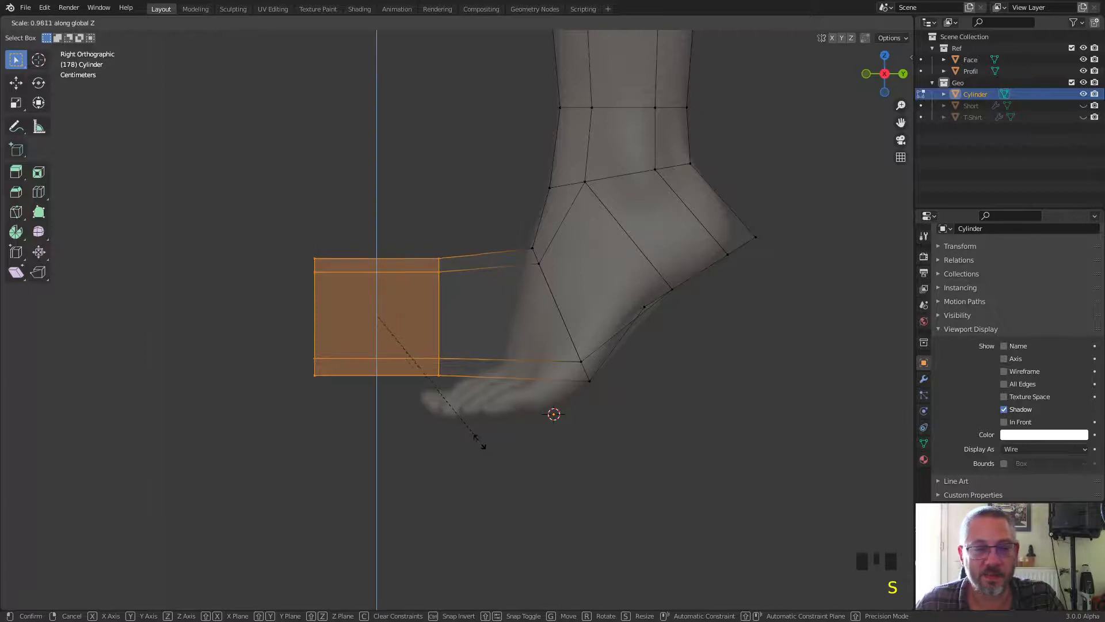
left_click(403, 343)
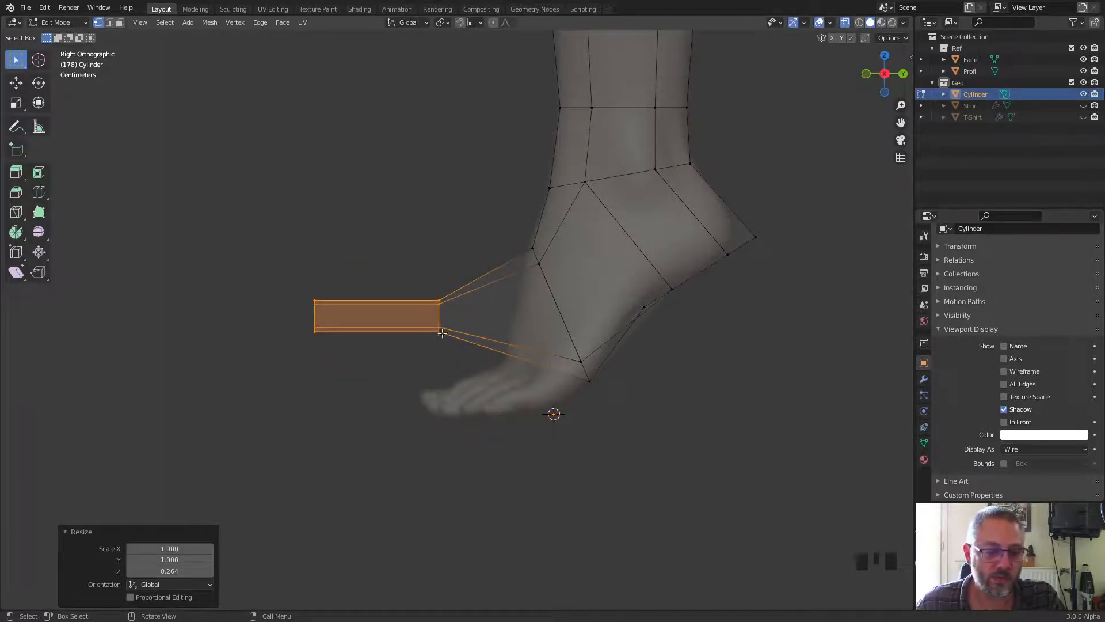
key("s")
key("z")
left_click(452, 361)
Move the middle ring about 0.048 m in Y and -0.035 m in Z to the base of the toes, and rotate it about -49.4°
left_click_drag(416, 273, 460, 375)
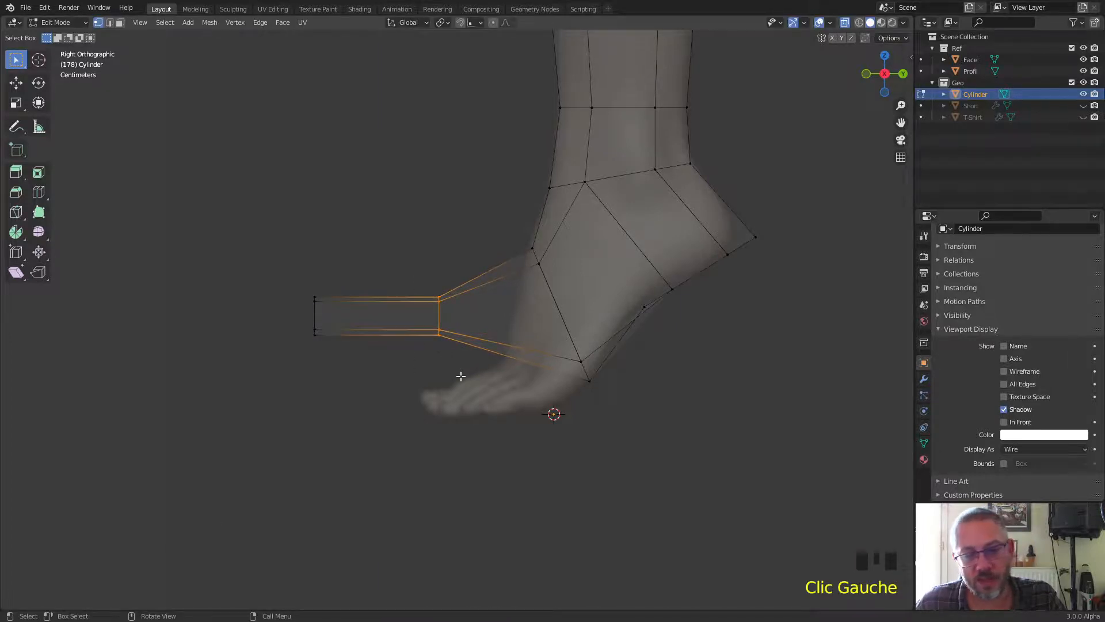
key("g")
left_click(553, 444)
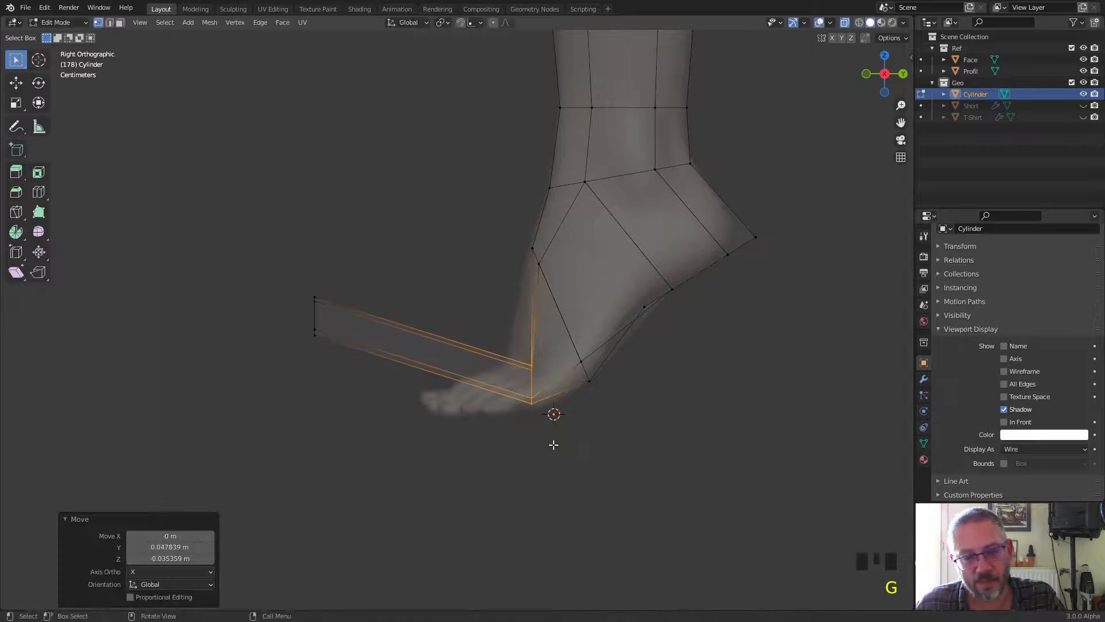
key("r")
left_click(679, 395)
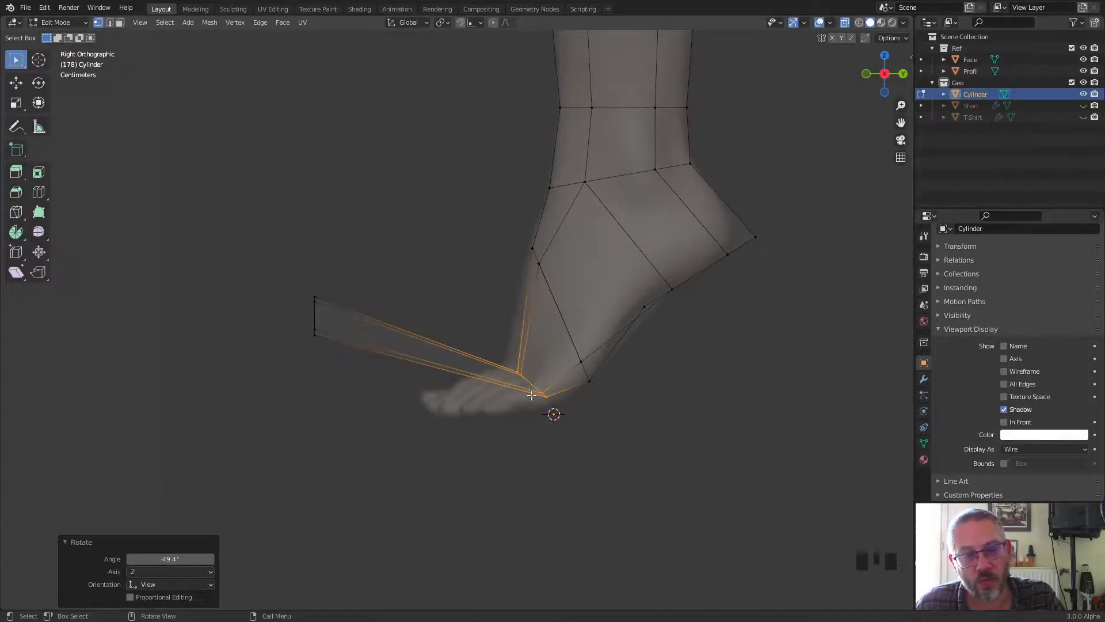
Scale the toe-base ring by about 1.912 in Z and nudge it about 0.0003 m in Y and 0.0009 m in Z
key("s")
key("z")
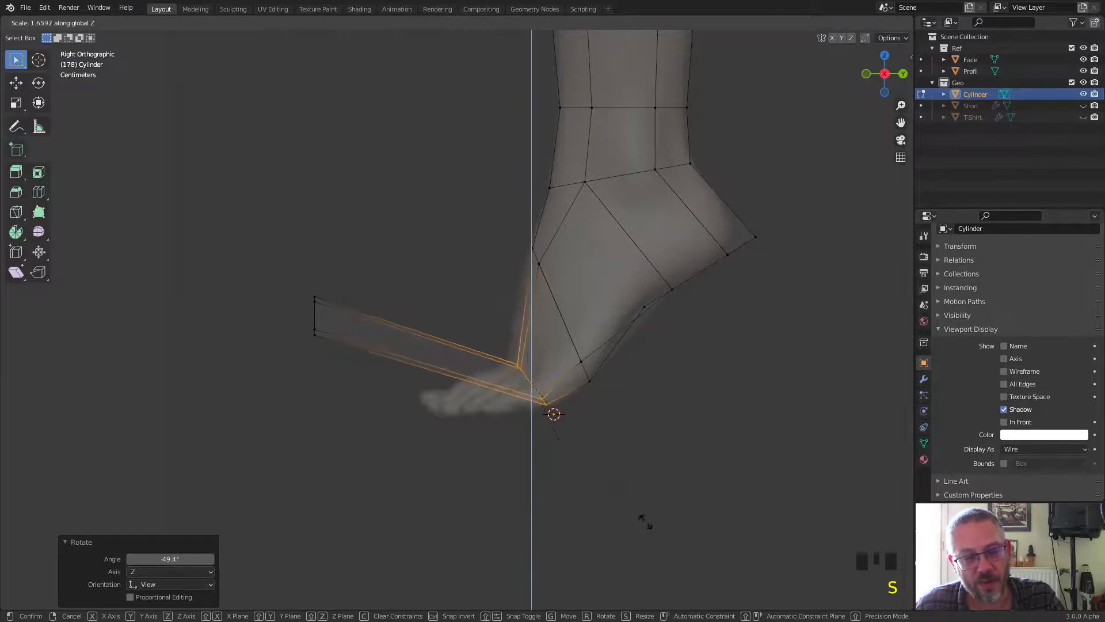
left_click(667, 537)
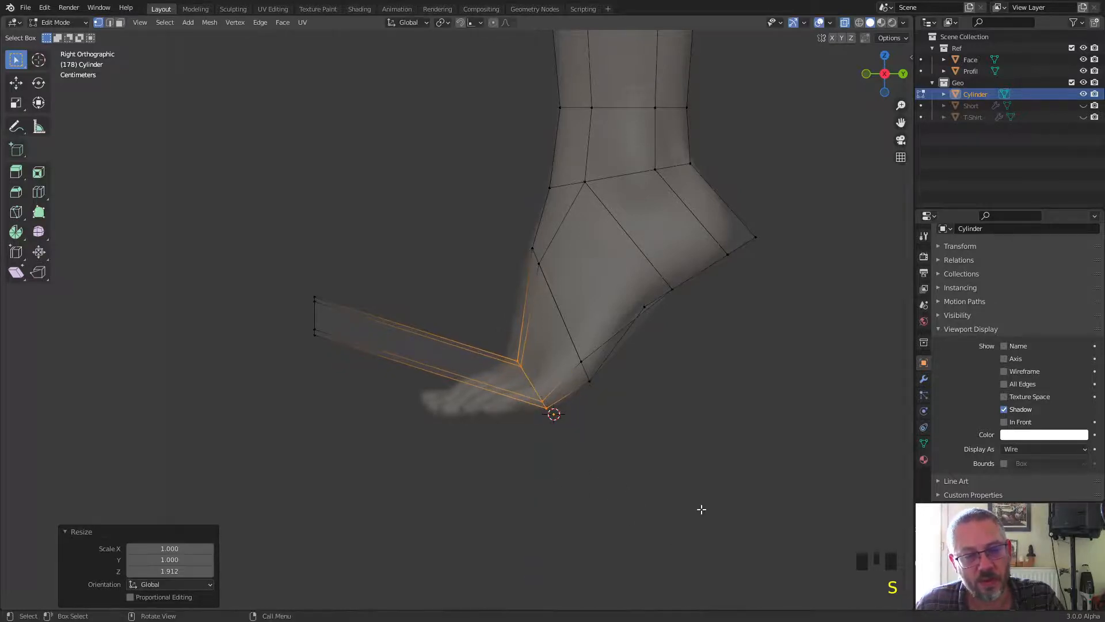
key("g")
left_click(668, 489)
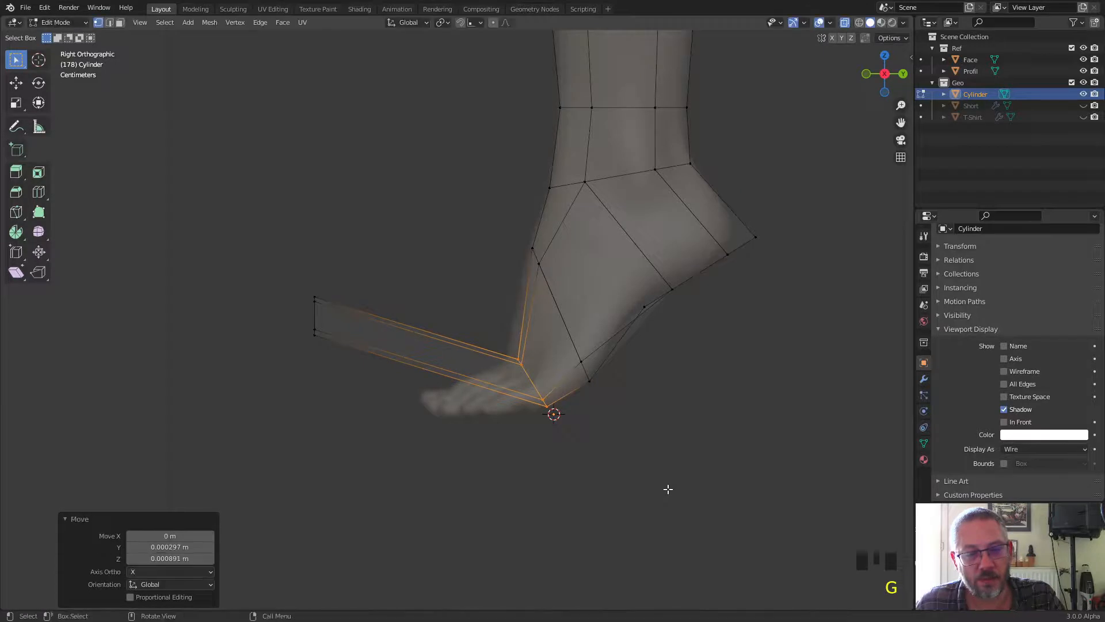
Rotate the toe-base ring about -11.6°, scale it to about 1.328 in Z, and rotate it about -3.6° more
key("r")
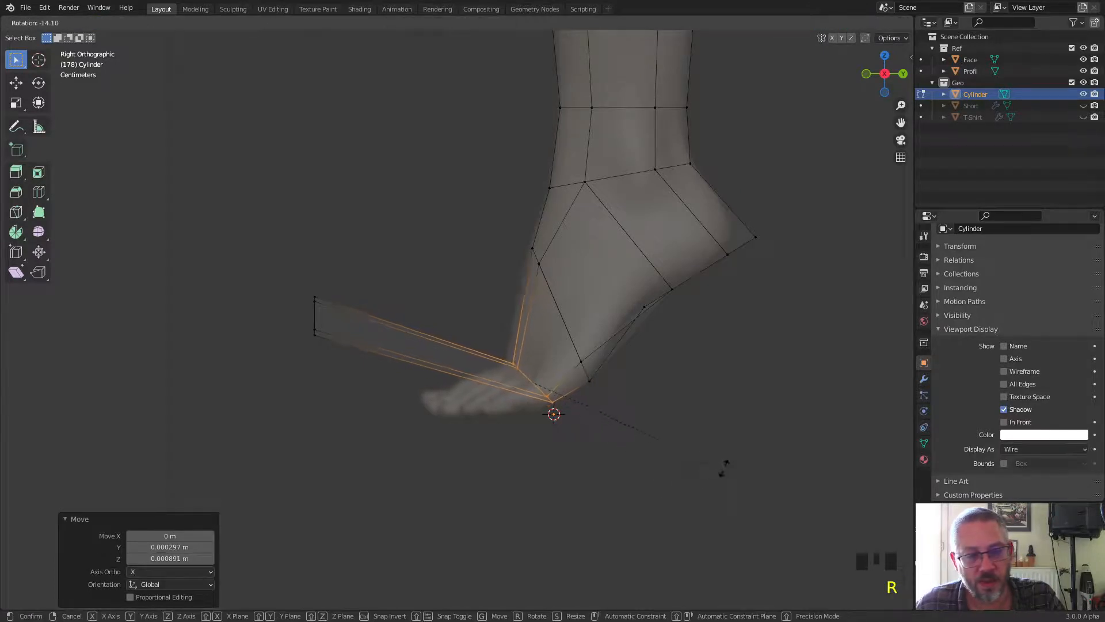
left_click(712, 472)
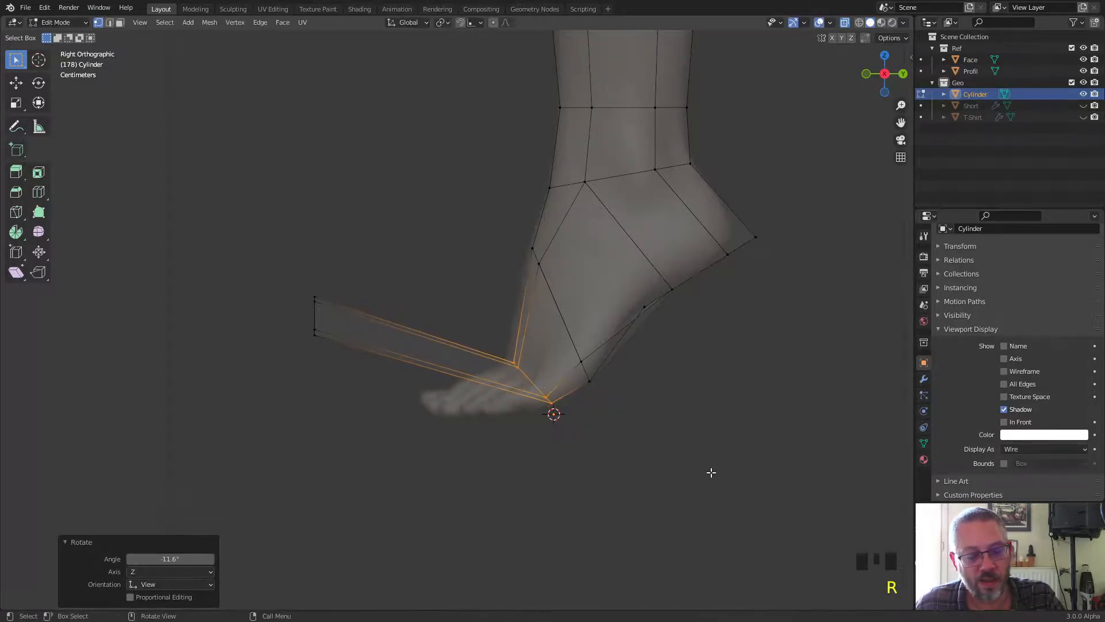
key("s")
key("z")
left_click(763, 514)
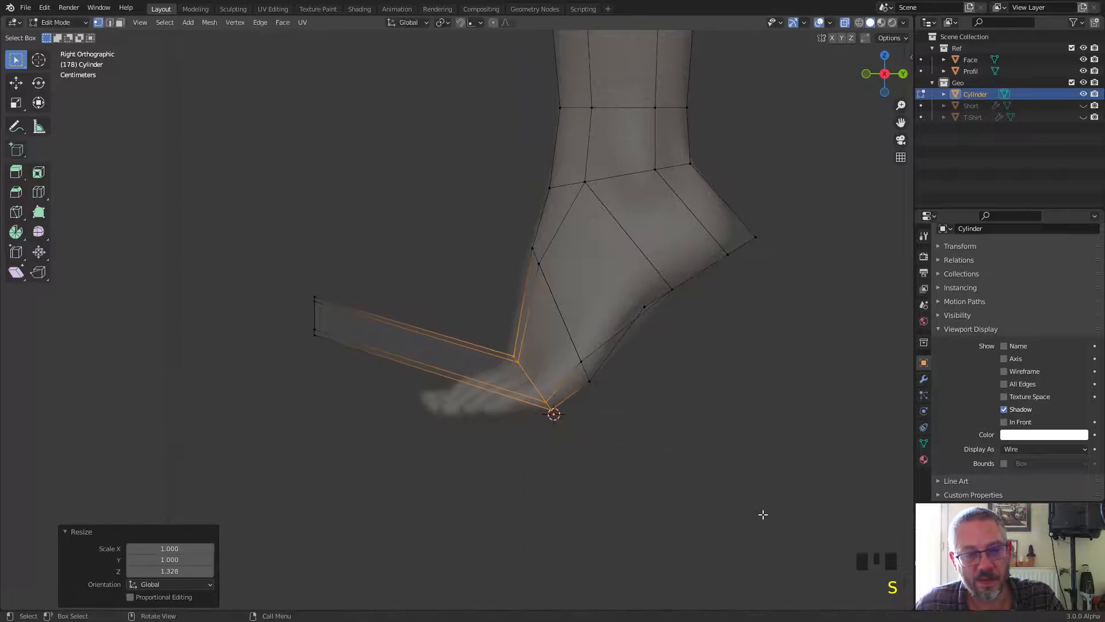
key("r")
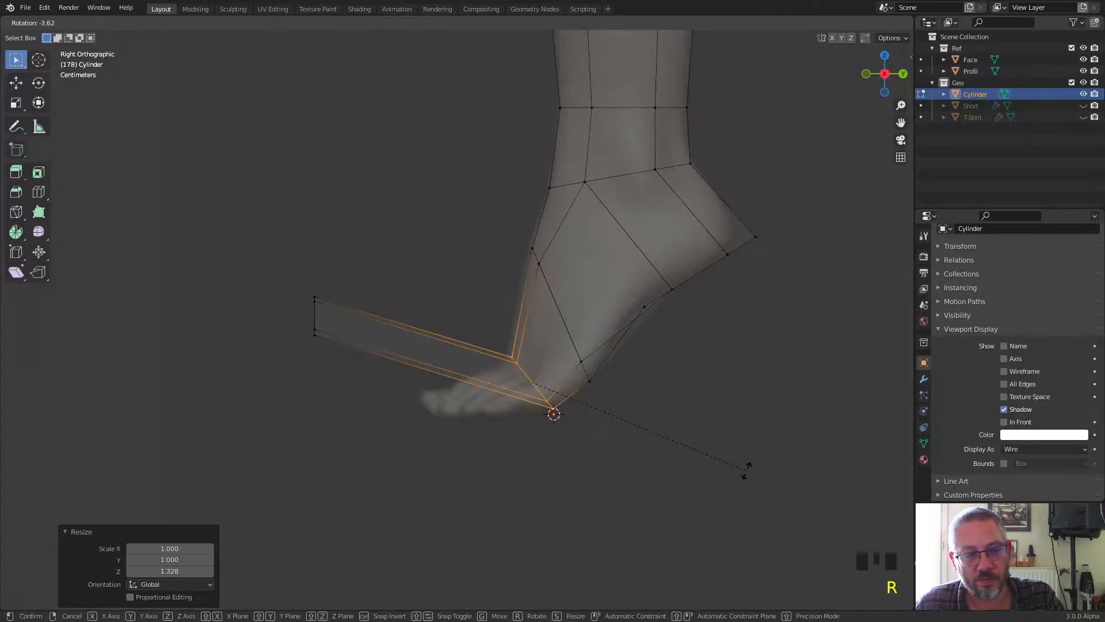
left_click(746, 469)
Move the foremost vertex ring about 0.054 m in Y and -0.042 m in Z to the tips of the toes
left_click_drag(284, 282, 320, 327)
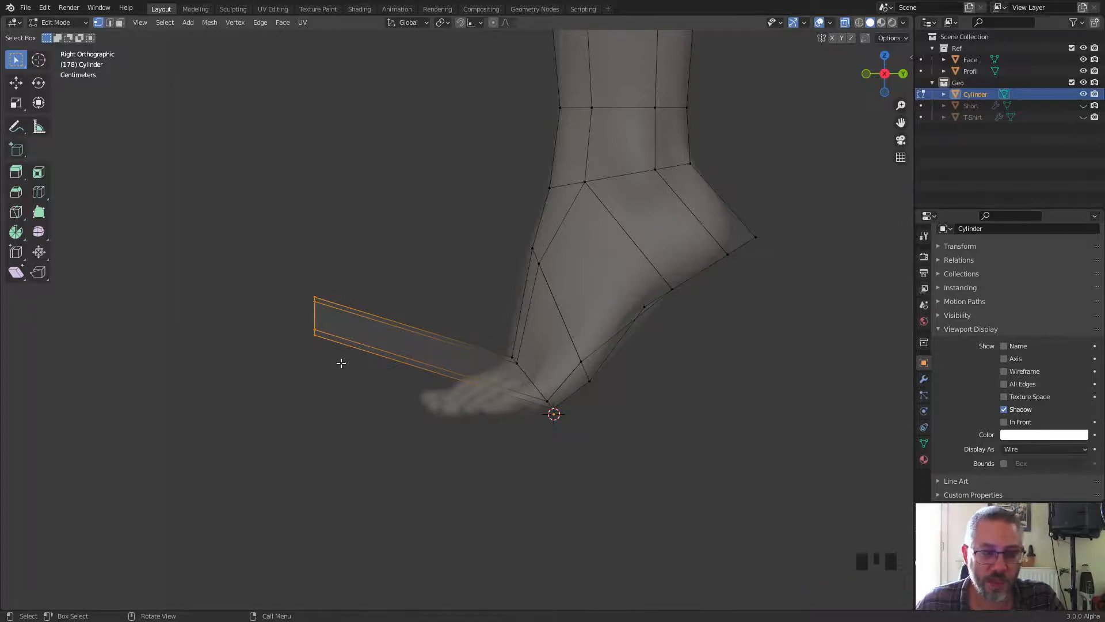
key("g")
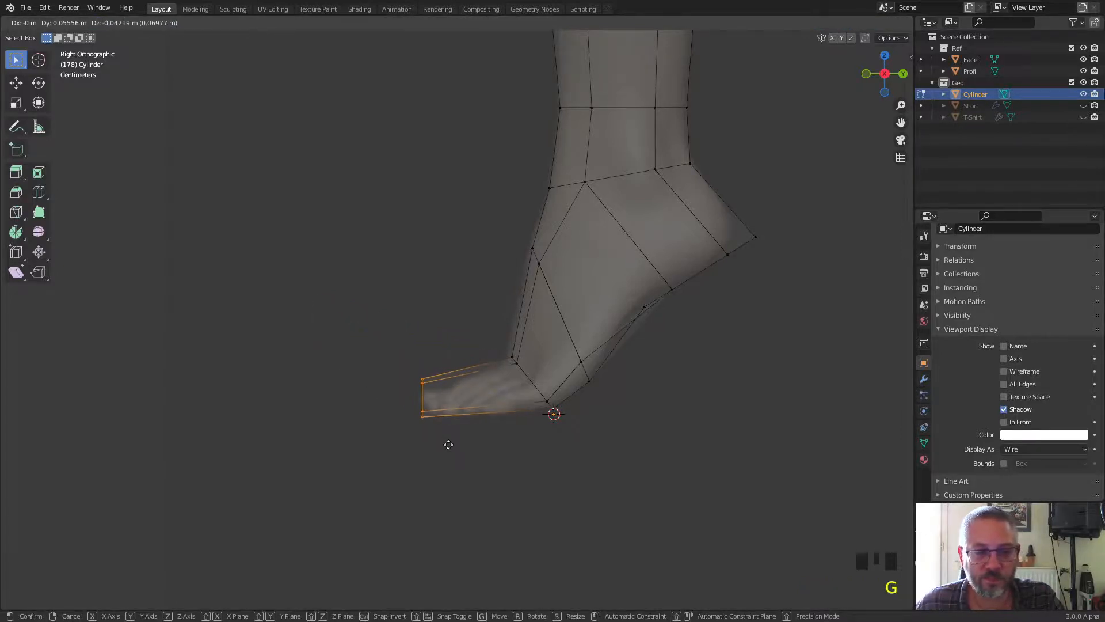
left_click(447, 445)
Scale the toe-base ring by about 1.212 in Z and nudge it about -0.0012 m in Y and -0.0002 m in Z
scroll(553, 429, "up", 2)
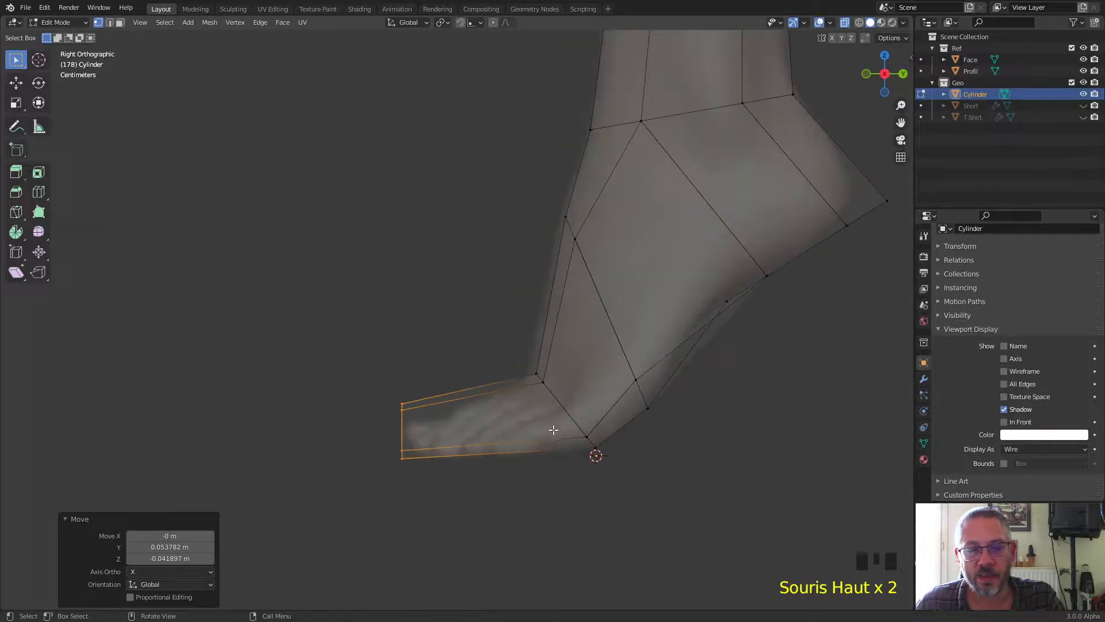
left_click_drag(525, 357, 610, 520)
key("s")
key("z")
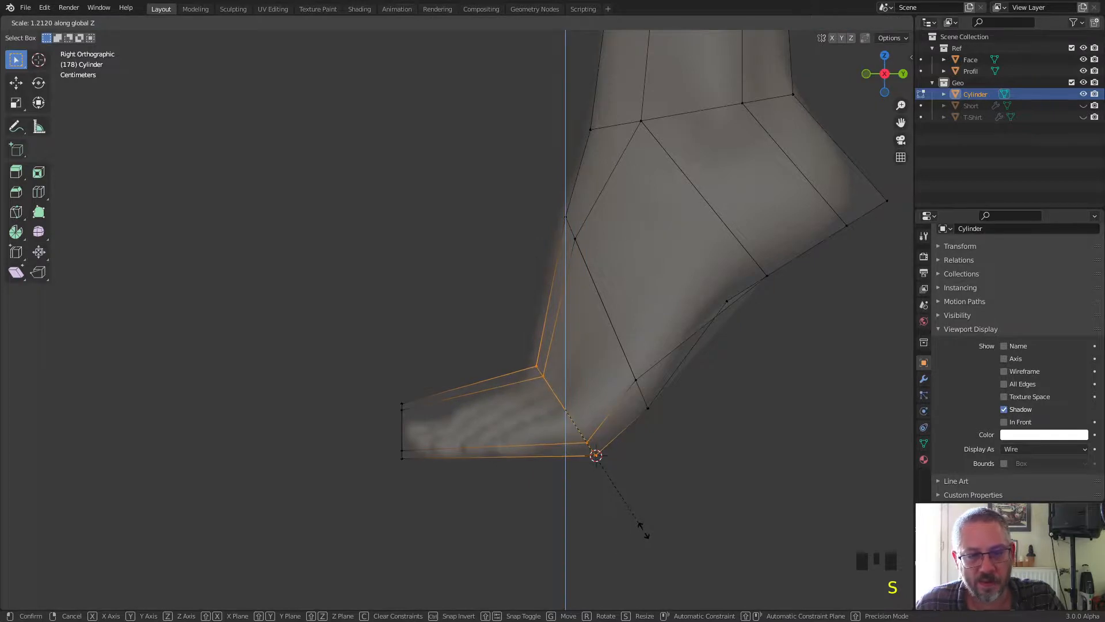
left_click(644, 530)
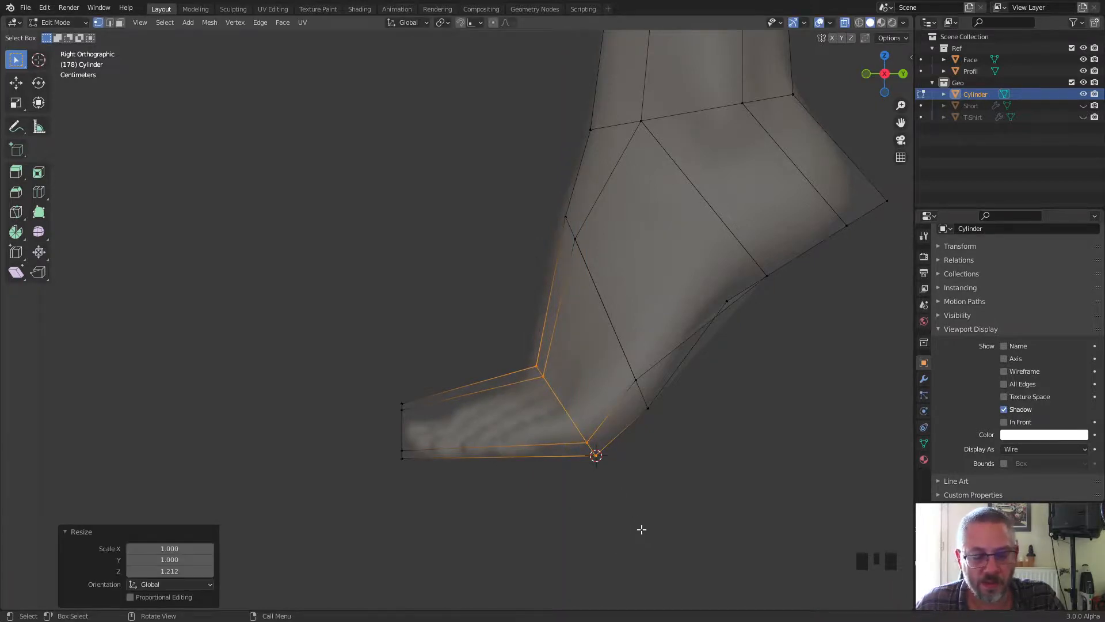
key("g")
left_click(637, 530)
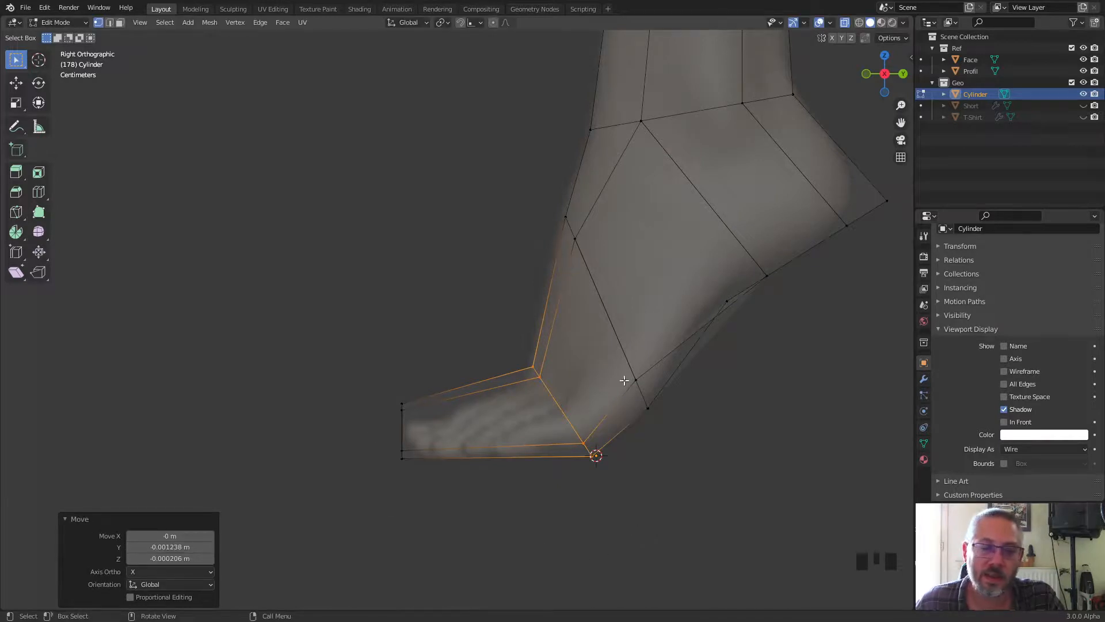
Set the leg's viewport display to Textured and turn off X-ray so the mesh shows as an opaque surface
scroll(679, 306, "down", 3)
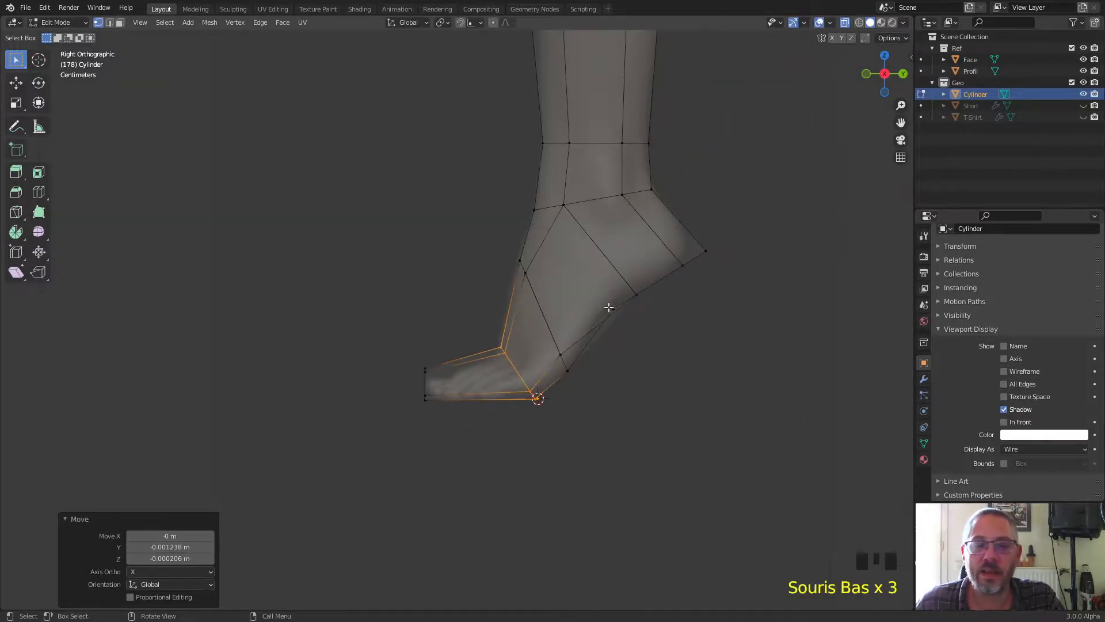
middle_click_drag(612, 308, 710, 349)
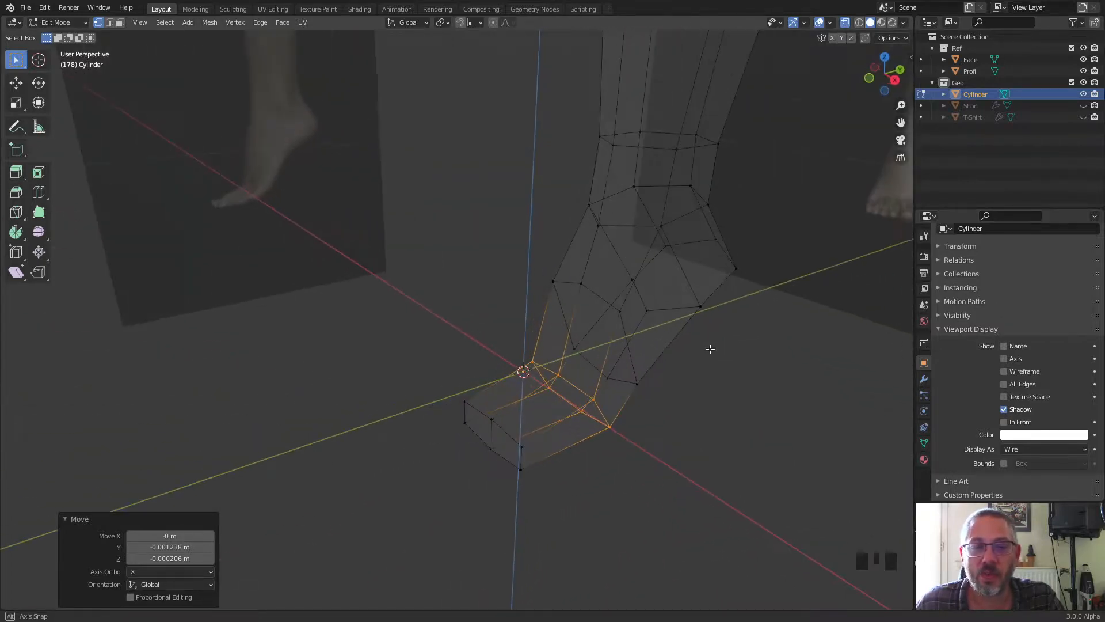
scroll(691, 368, "down", 5)
middle_click_drag(596, 384, 577, 402, "shift")
scroll(578, 402, "down", 1)
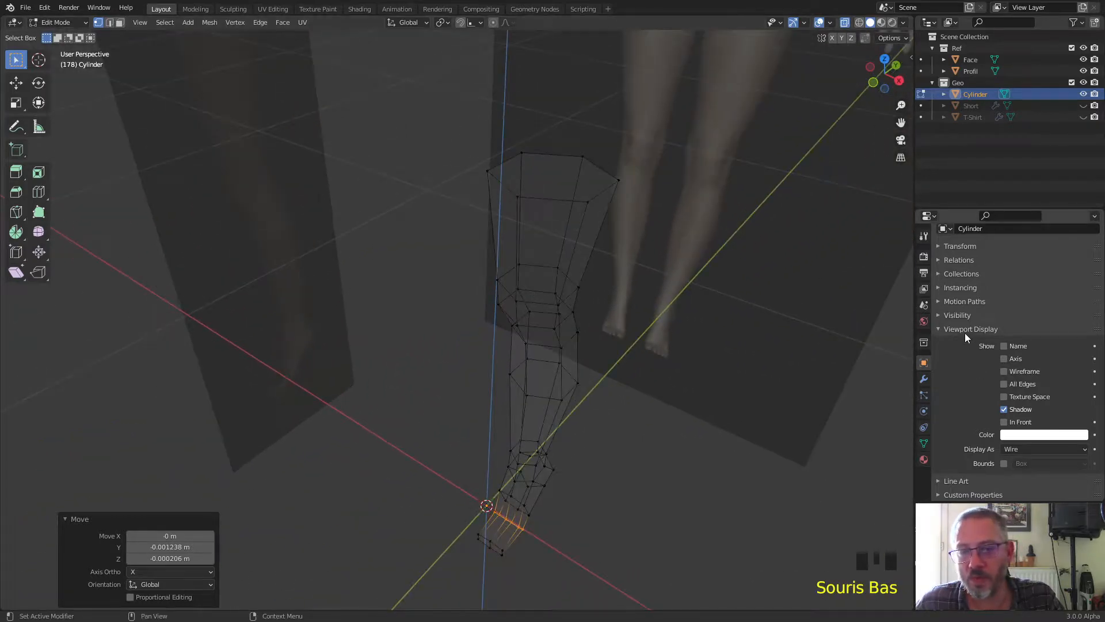
scroll(980, 431, "down", 4)
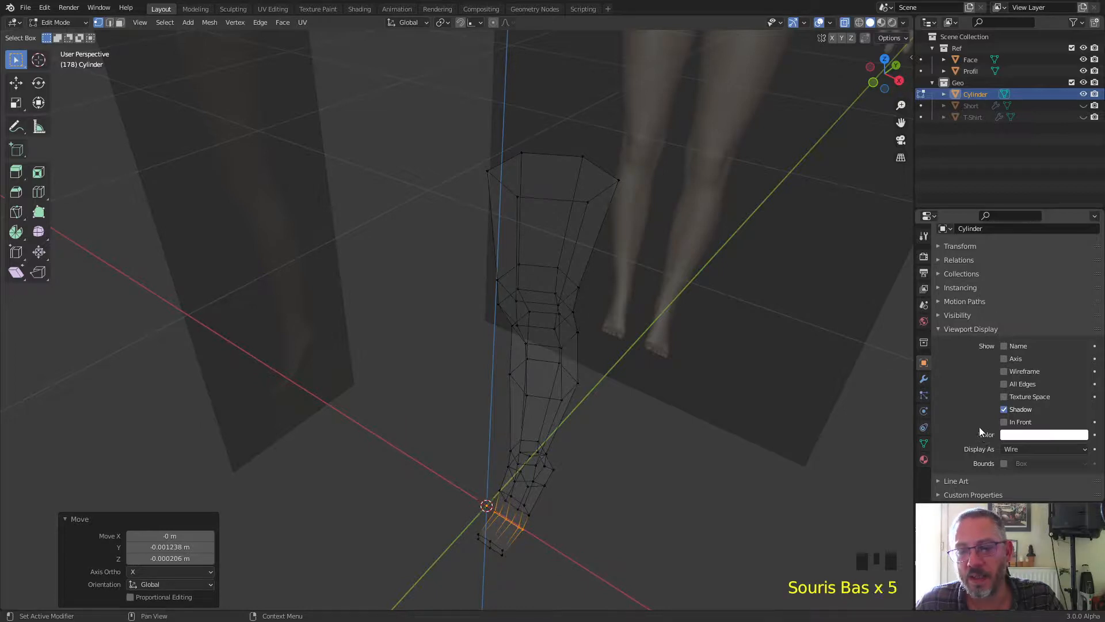
left_click(1017, 449)
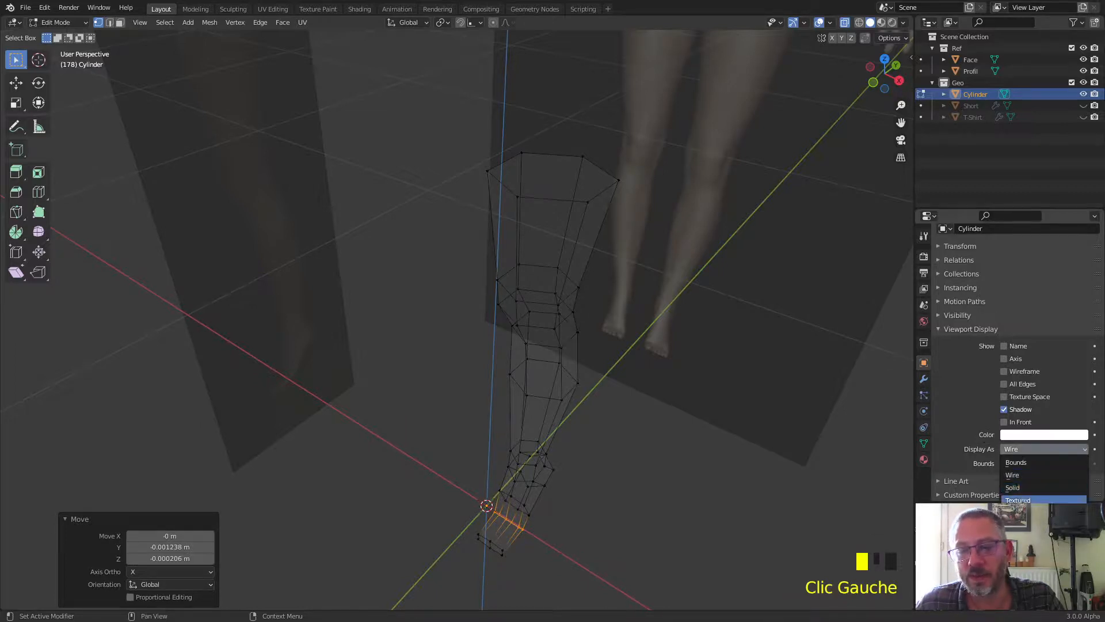
left_click(1018, 499)
key("alt+z")
middle_click_drag(646, 446, 698, 413)
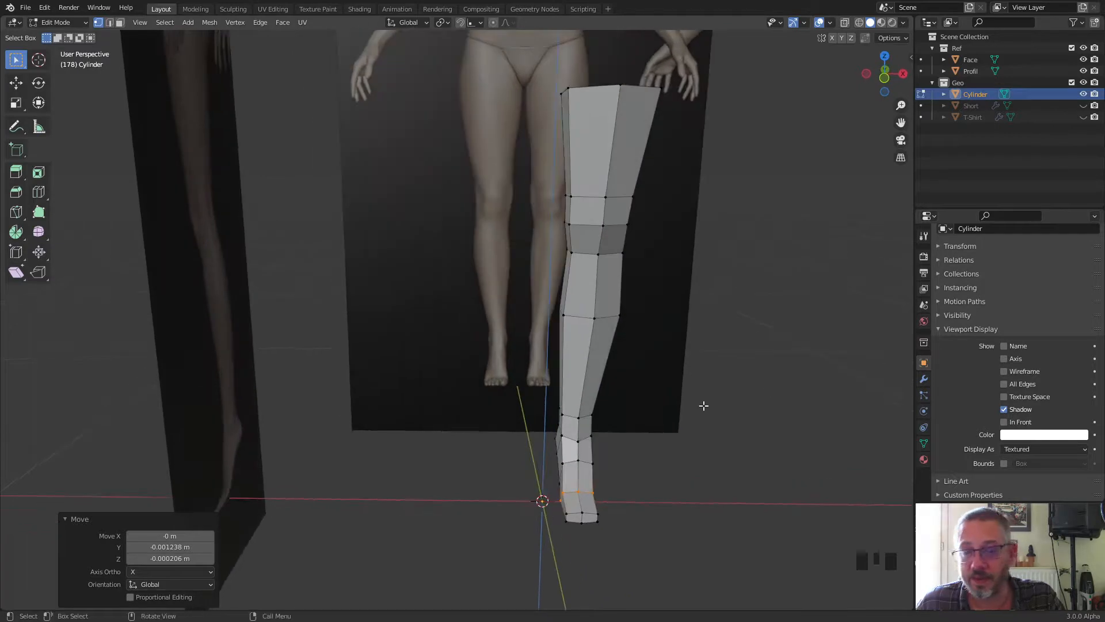
Add a Mirror modifier on the X axis to the leg to produce the second leg
left_click(924, 379)
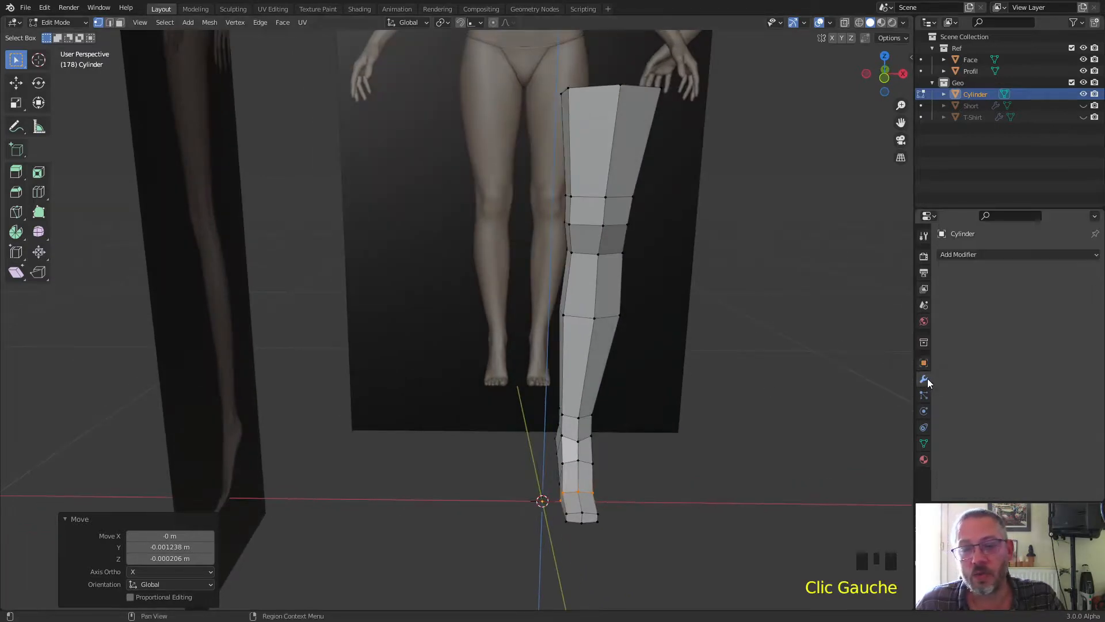
left_click(964, 255)
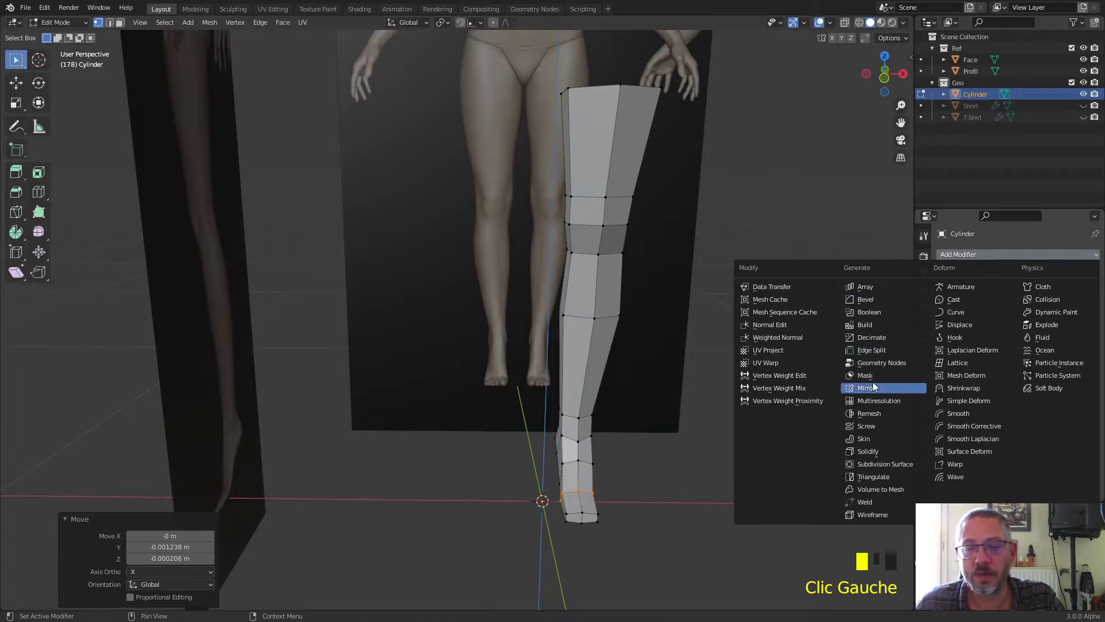
left_click(873, 388)
left_click(966, 254)
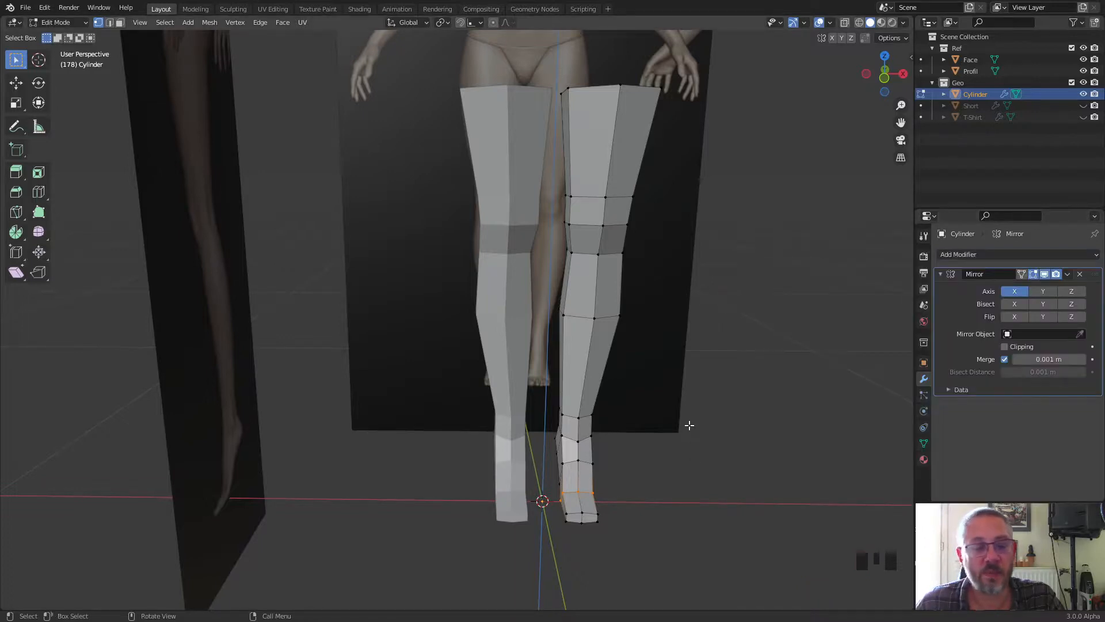
Switch the leg mesh to Object Mode and add a Subdivision modifier at viewport level 1
key("ctrl+1")
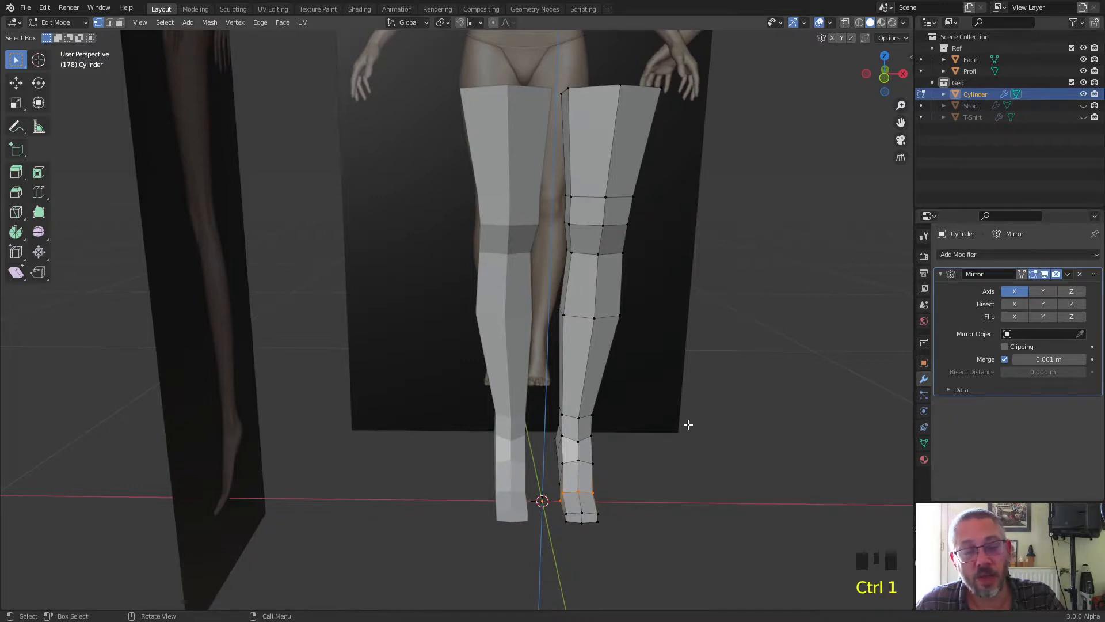
key("Tab")
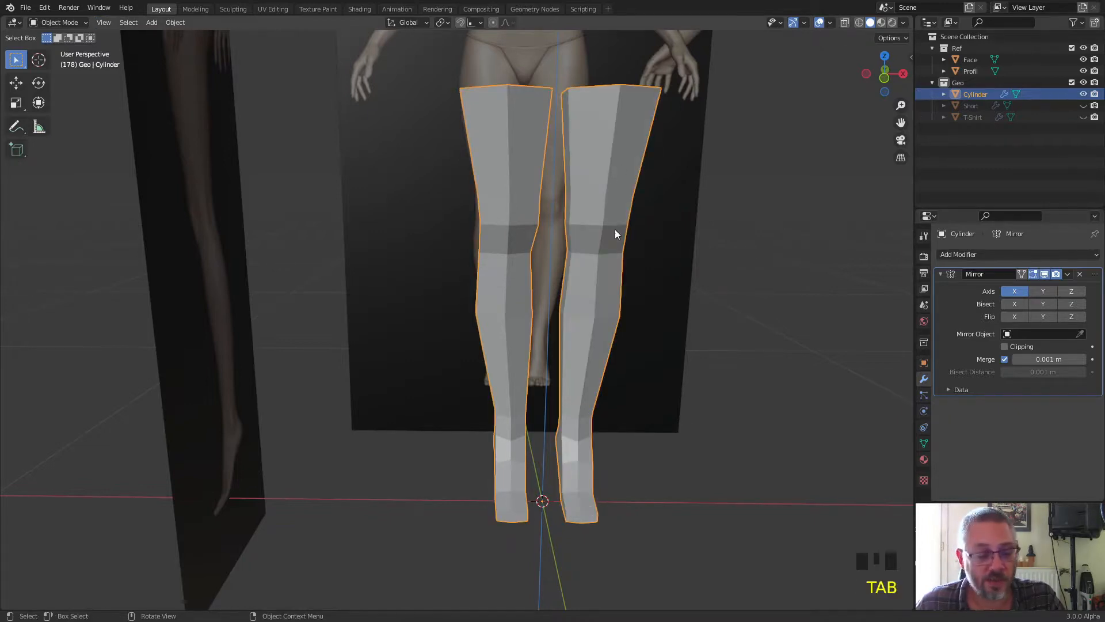
key("ctrl+1")
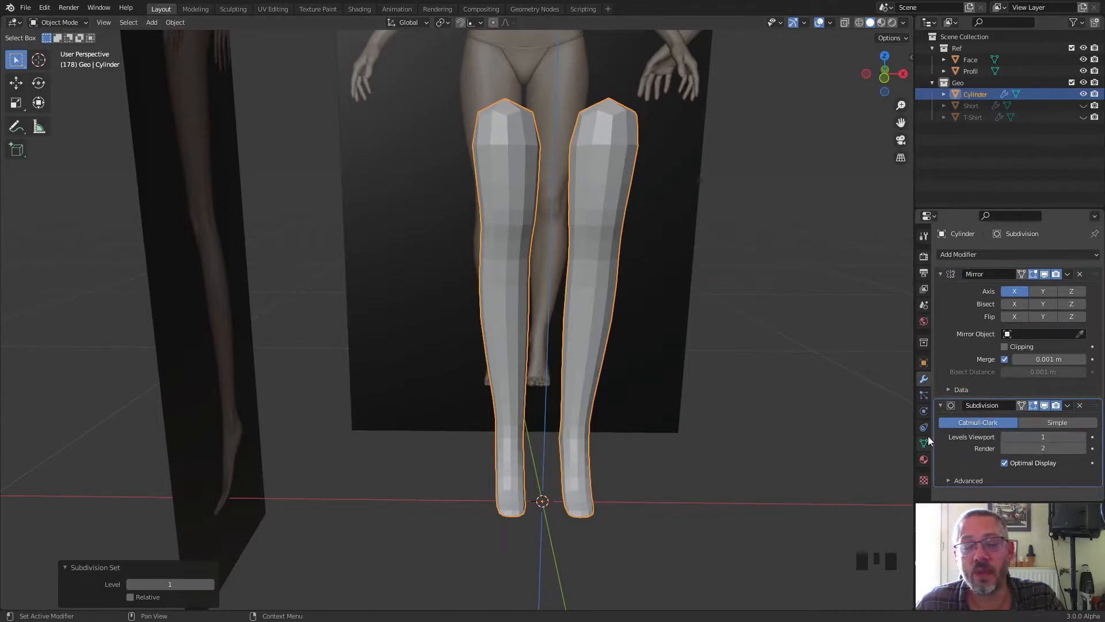
Preview the legs at higher subdivision levels up to 4 and return the viewport level to 1
key("ctrl+2")
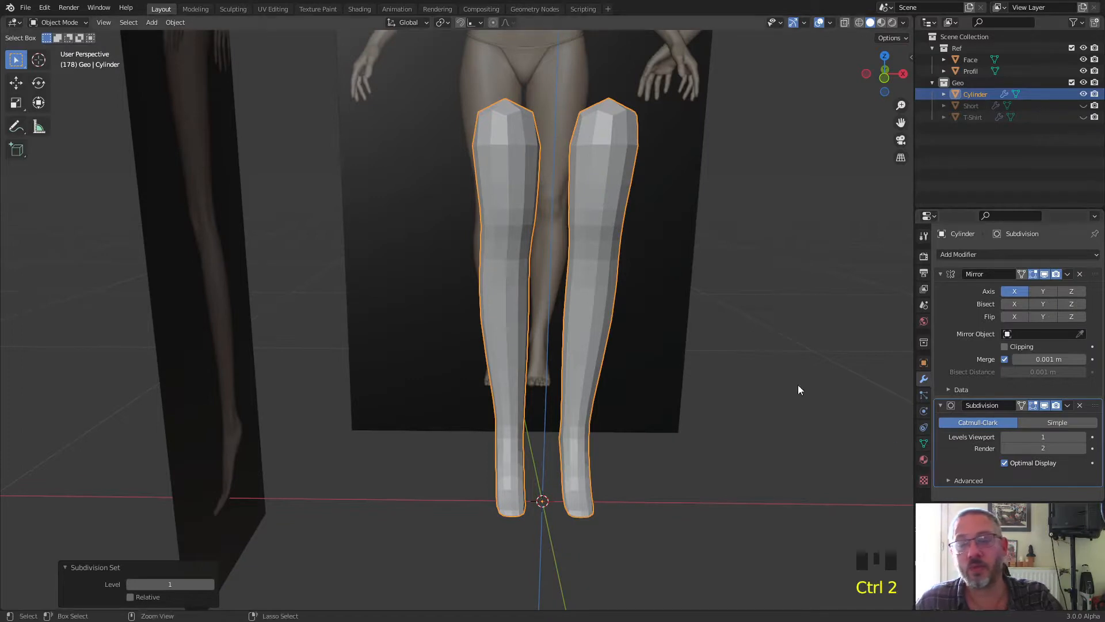
key("ctrl+2")
key("ctrl+3")
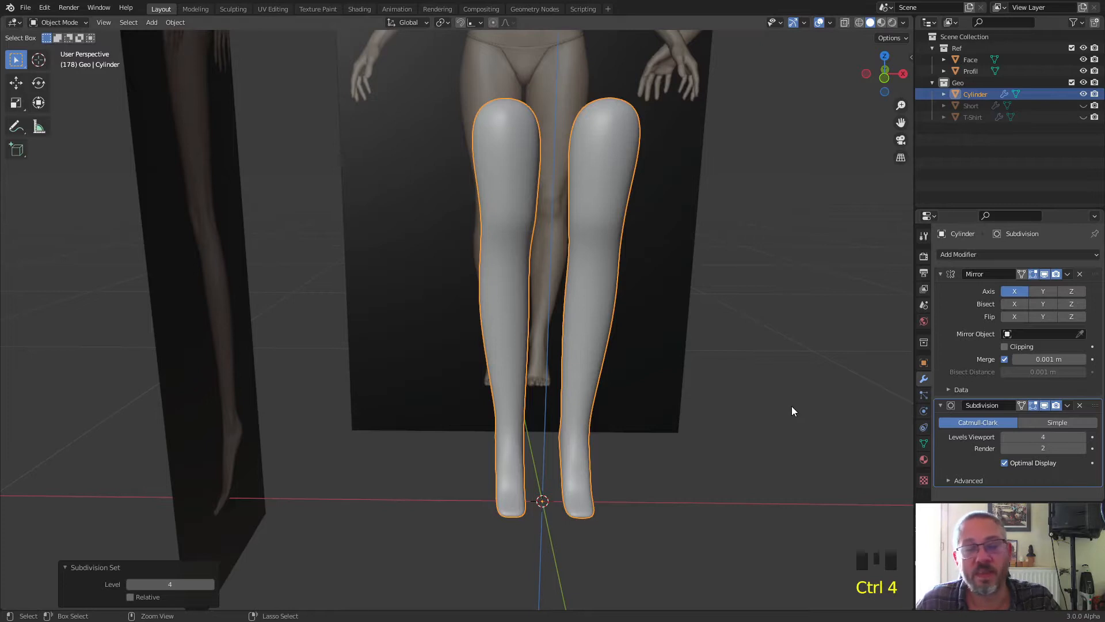
key("ctrl+1")
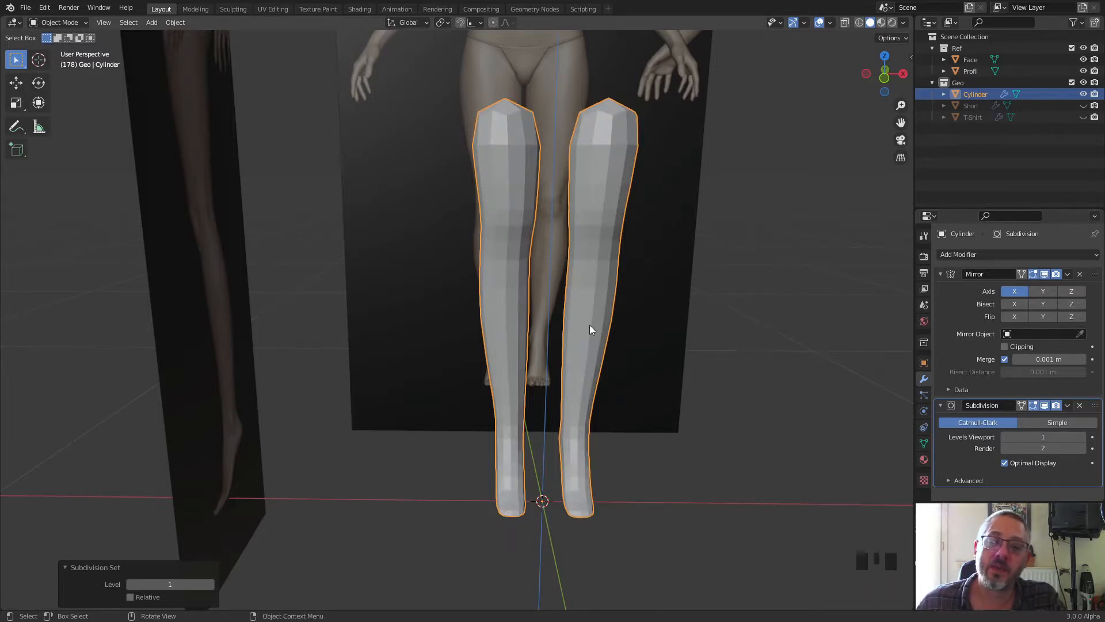
Apply Shade Smooth to the mirrored legs
middle_click_drag(651, 298, 666, 242)
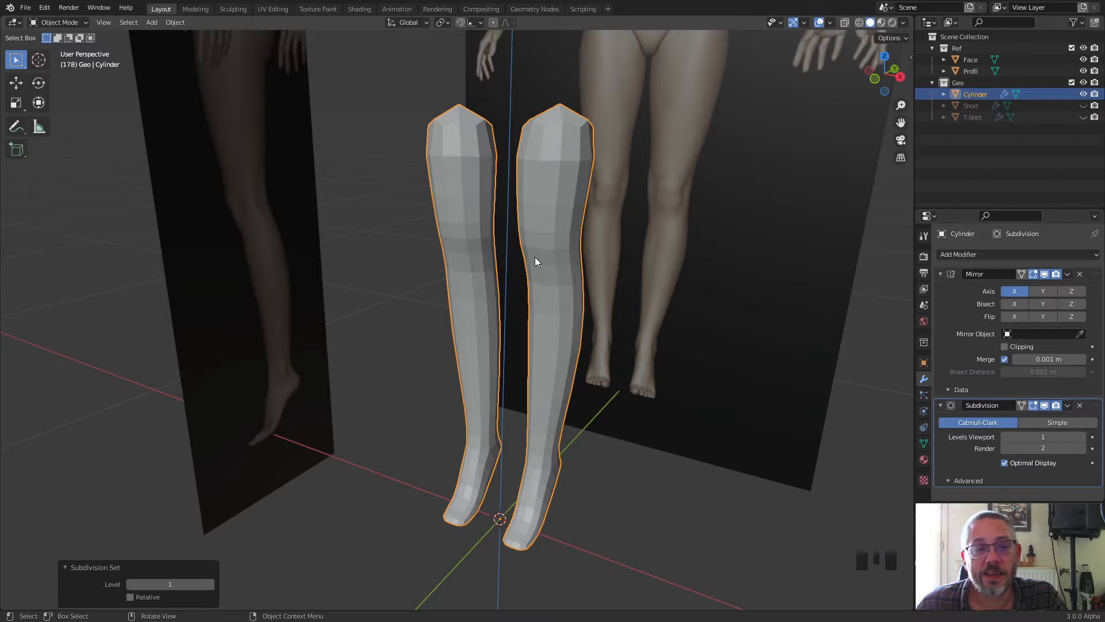
right_click(548, 217)
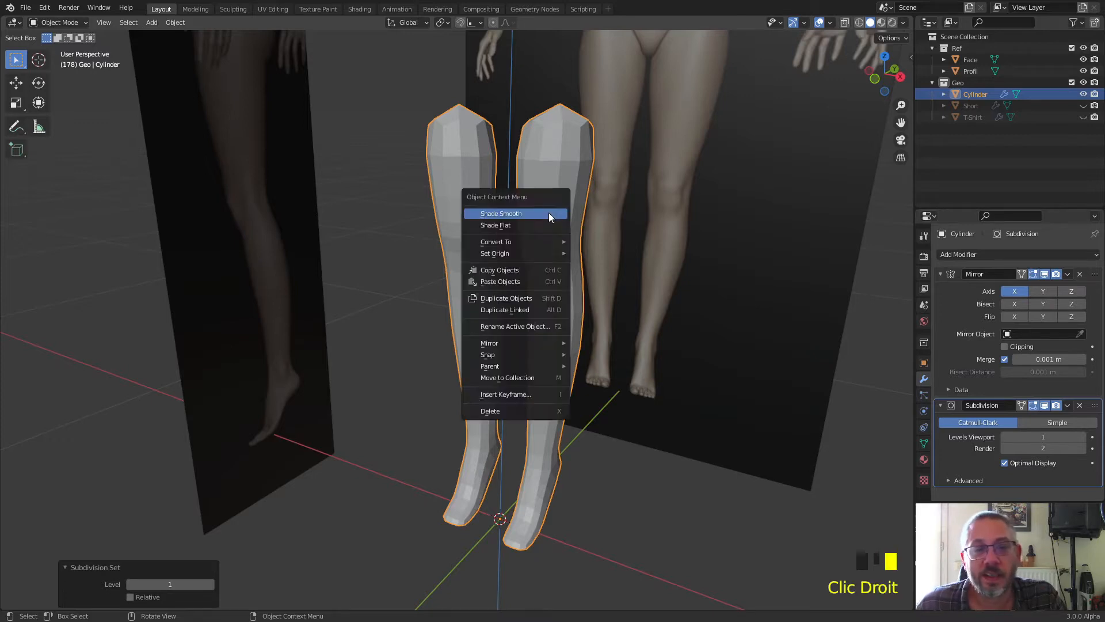
left_click(548, 216)
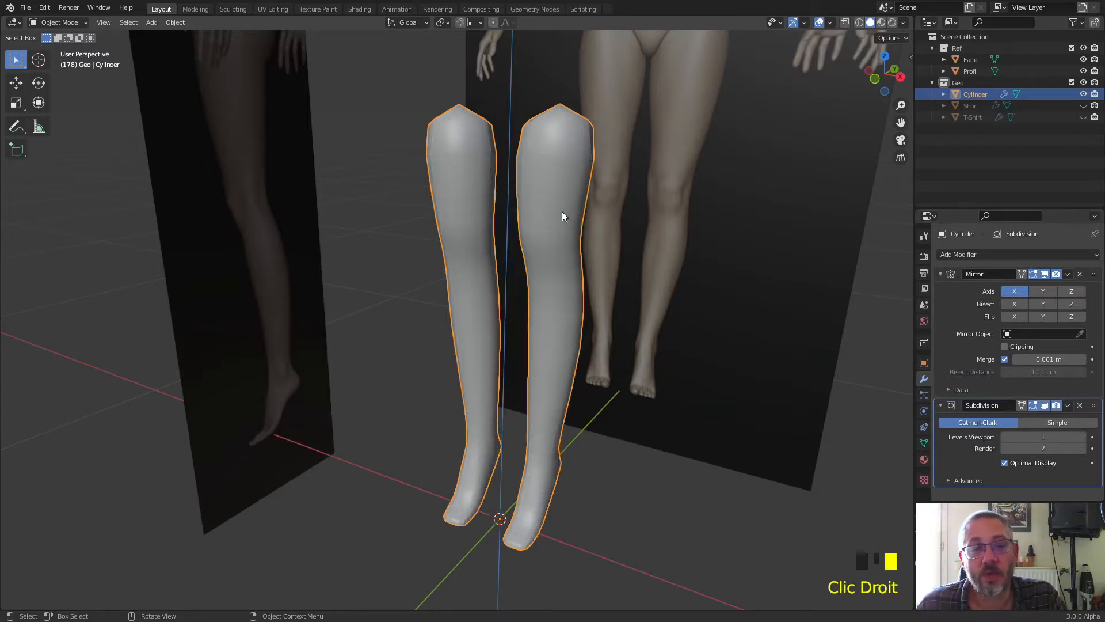
Compare the shading by switching the legs to Shade Flat and back to Shade Smooth
right_click(548, 209)
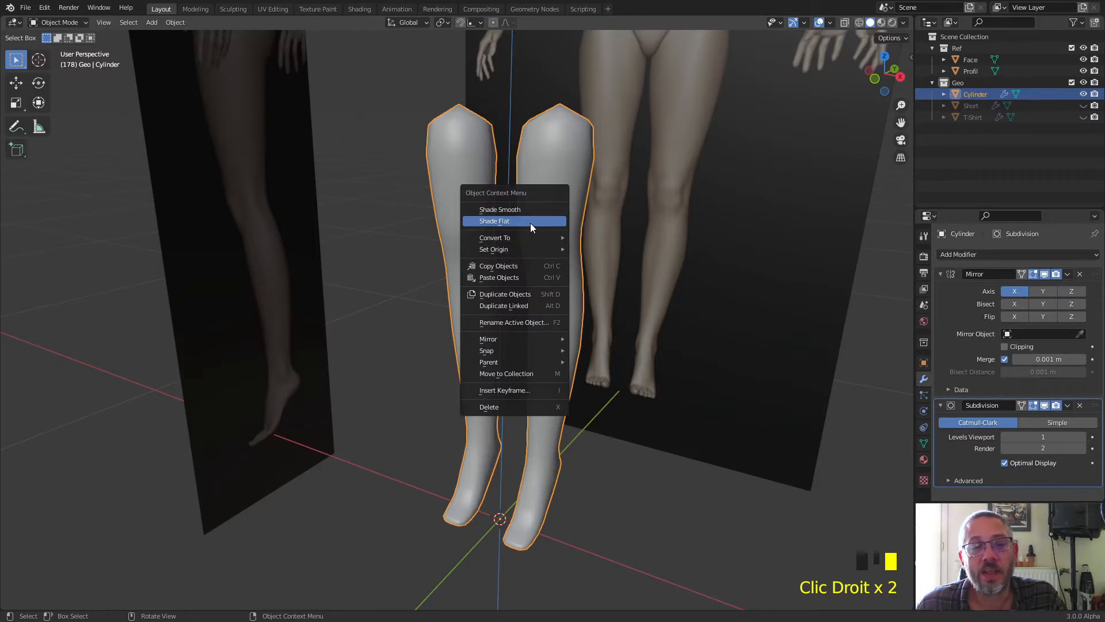
left_click(530, 223)
right_click(535, 225)
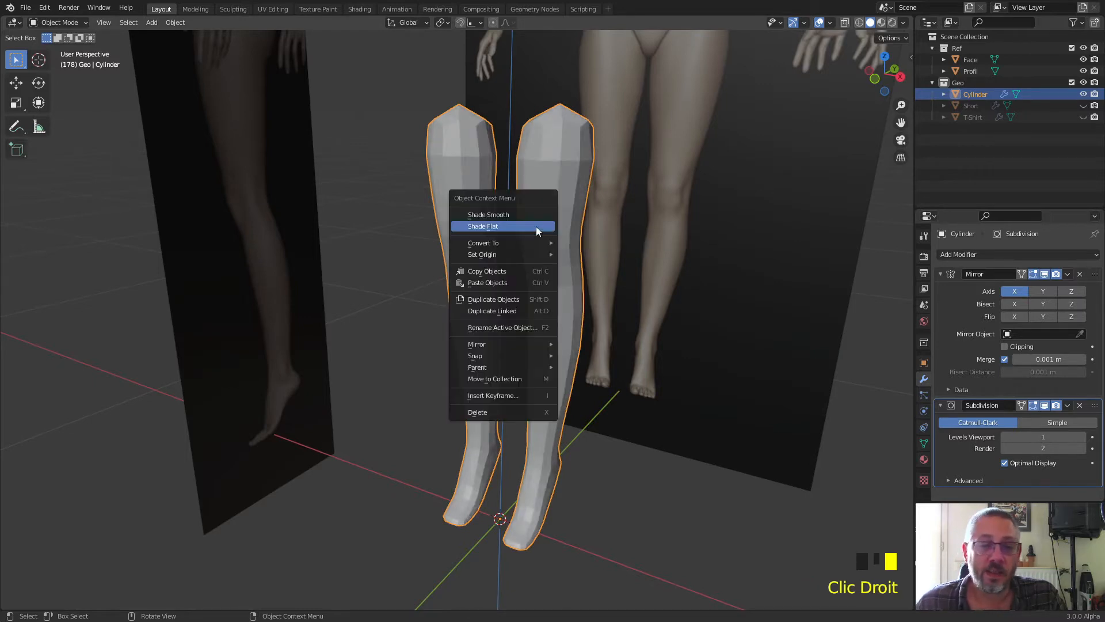
left_click(522, 221)
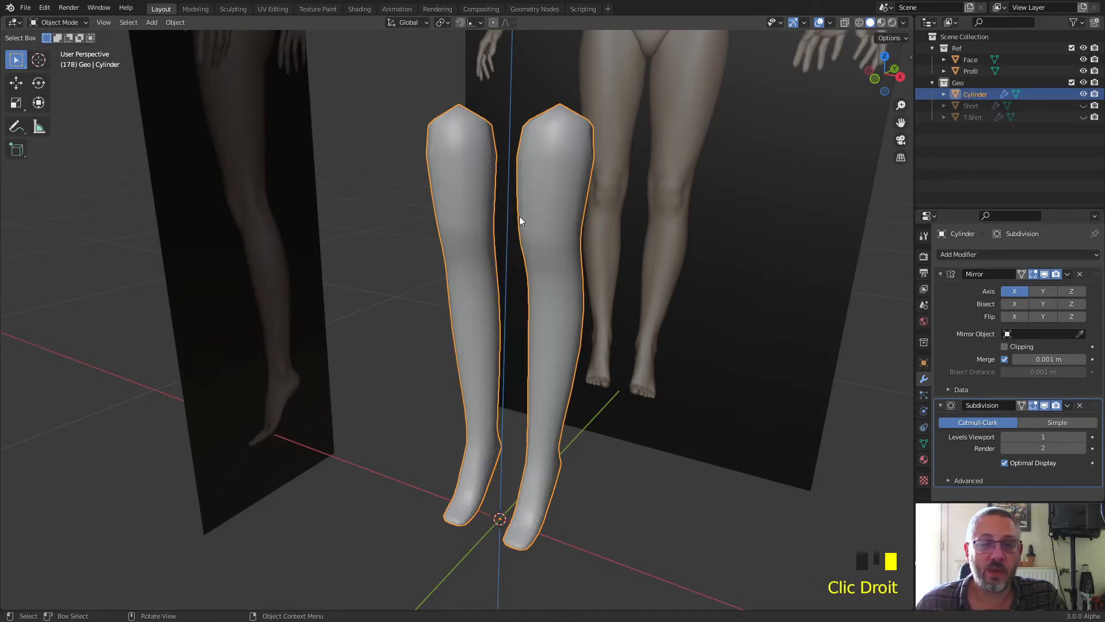
Save the scene as a new version named avatar.2.0.005.blend in the ABA Avatar 2.0 folder
key("ctrl+shift+s")
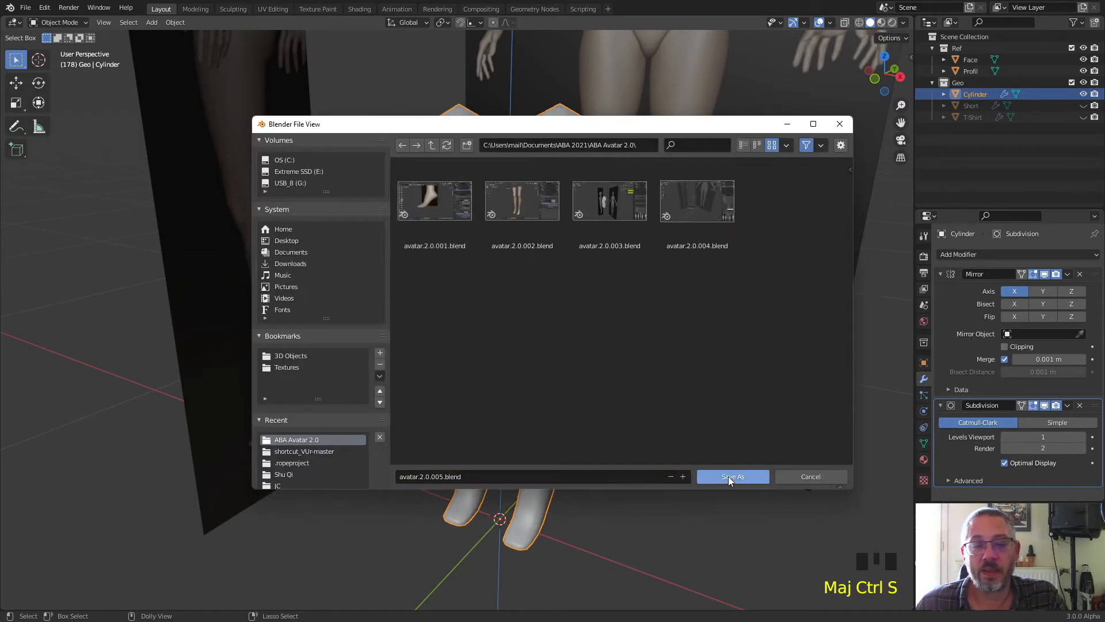
left_click(684, 475)
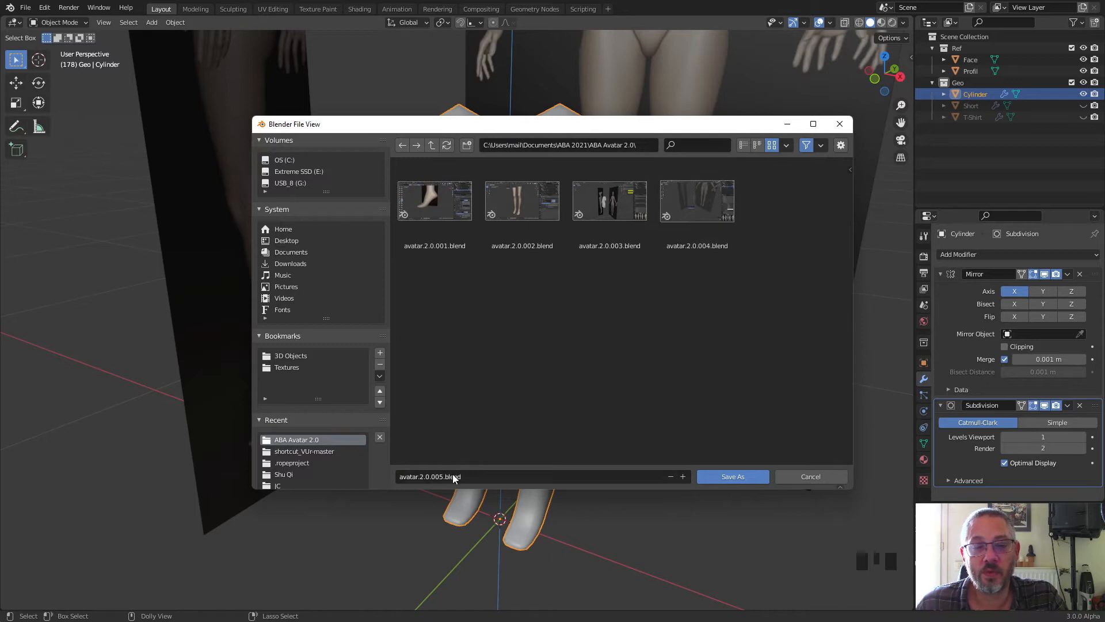
left_click(733, 476)
middle_click_drag(604, 445, 612, 344)
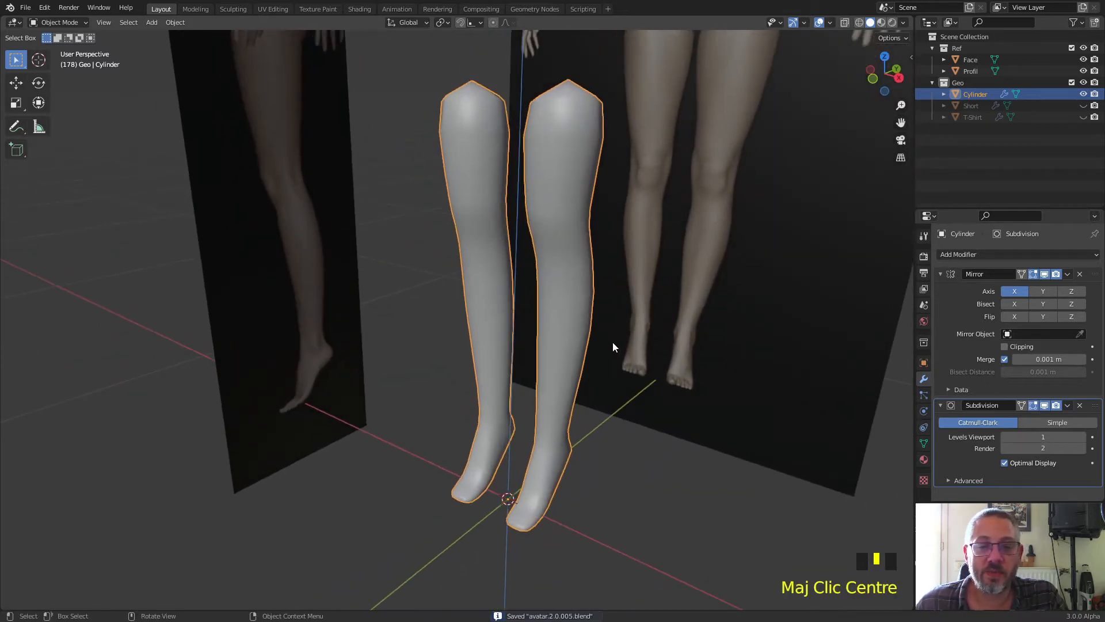